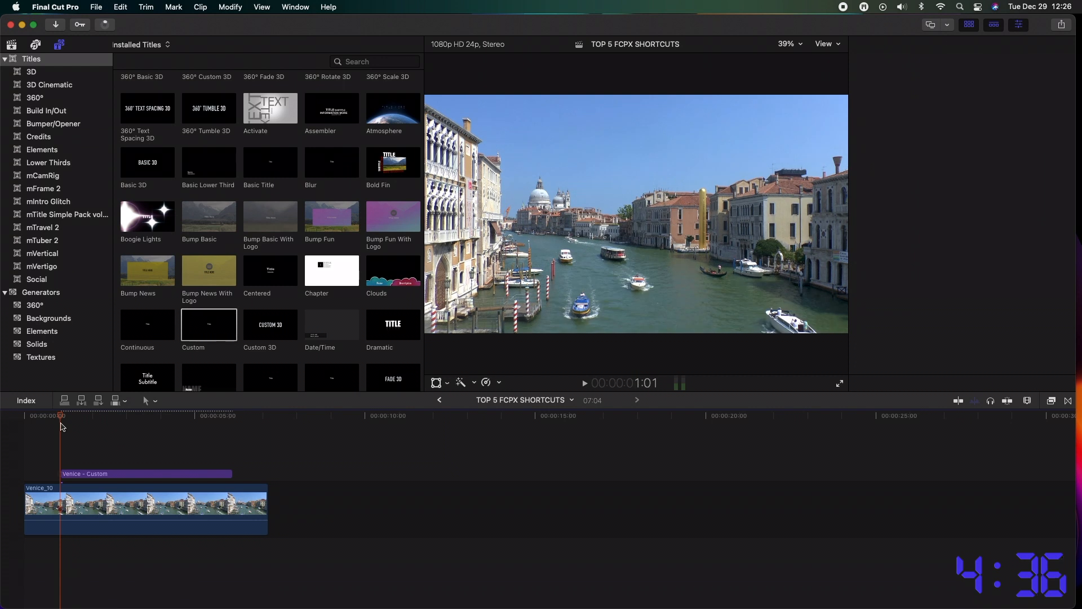
Display the Venice title's published parameters and review its In and Out animation settings
{"action": "key", "text": "super+4"}
{"action": "key", "text": "space"}
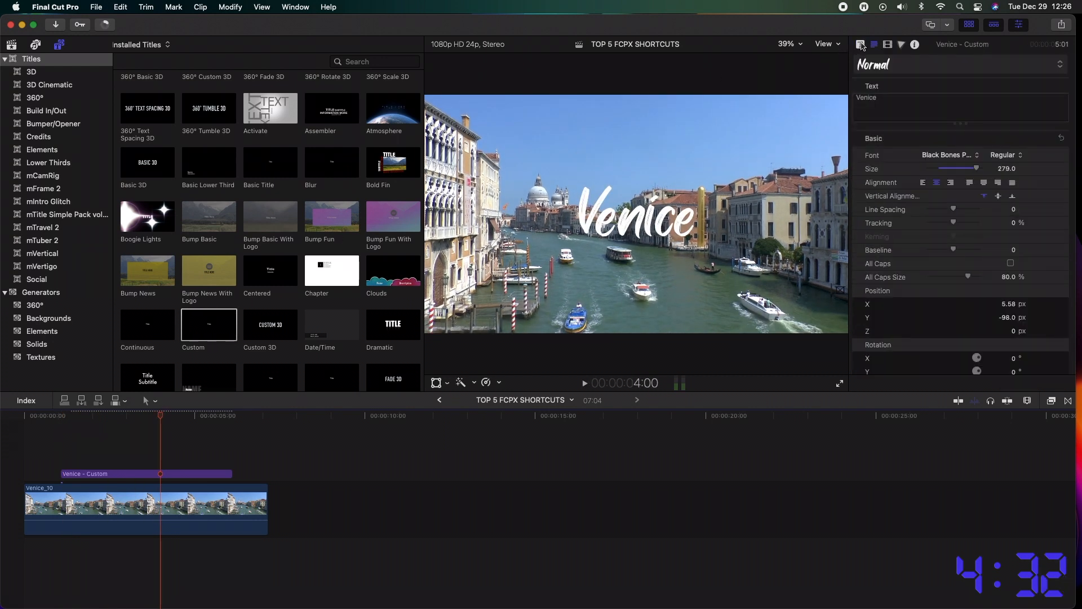
{"action": "left_click", "coordinate": [860, 45]}
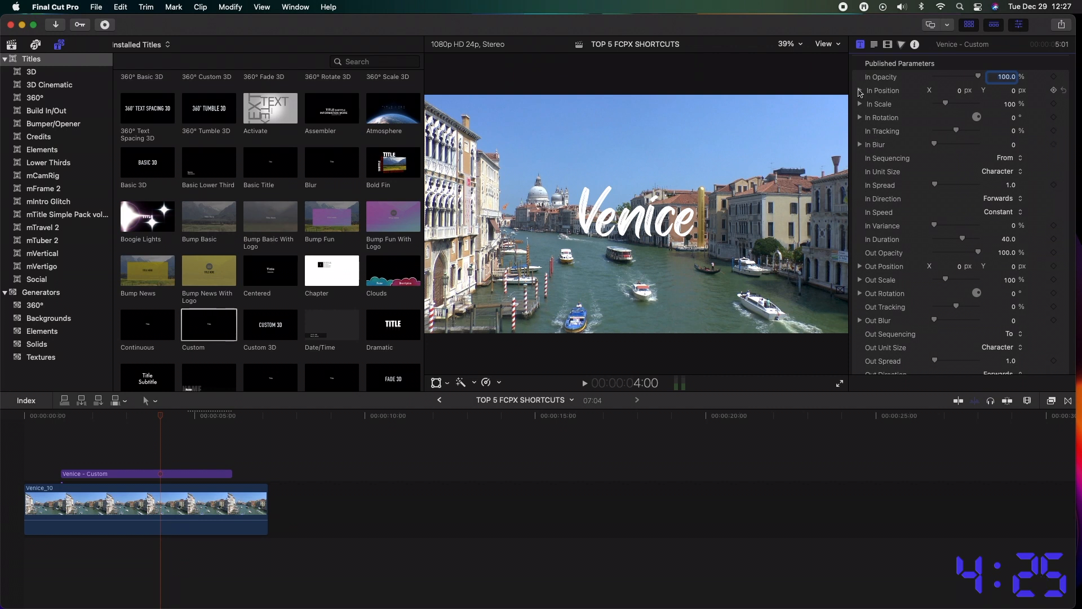
{"action": "scroll", "coordinate": [863, 264], "scroll_direction": "down", "scroll_amount": 3}
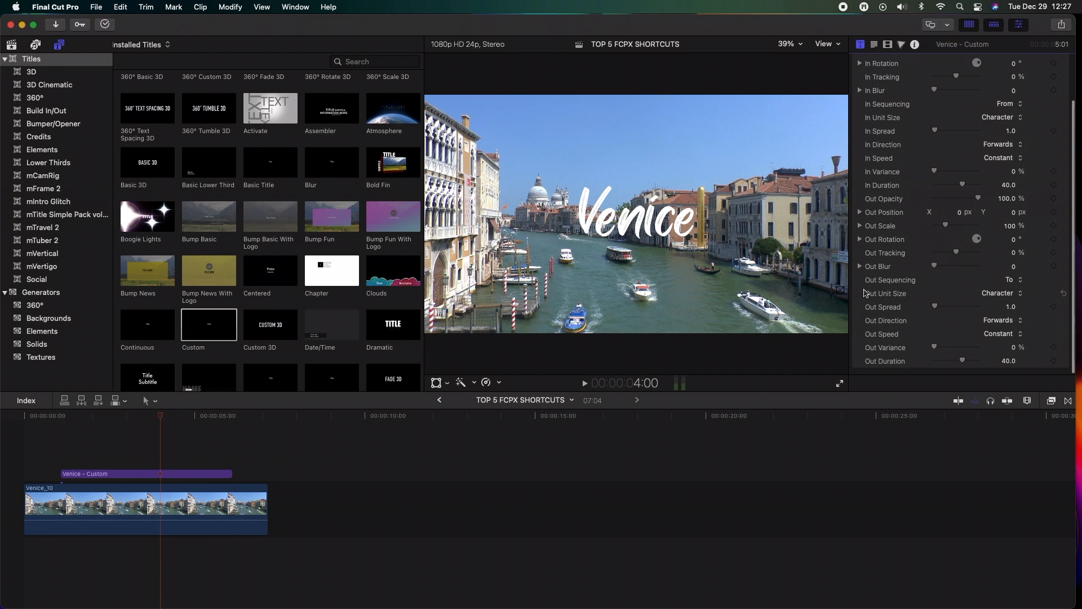
{"action": "scroll", "coordinate": [872, 213], "scroll_direction": "up", "scroll_amount": 3}
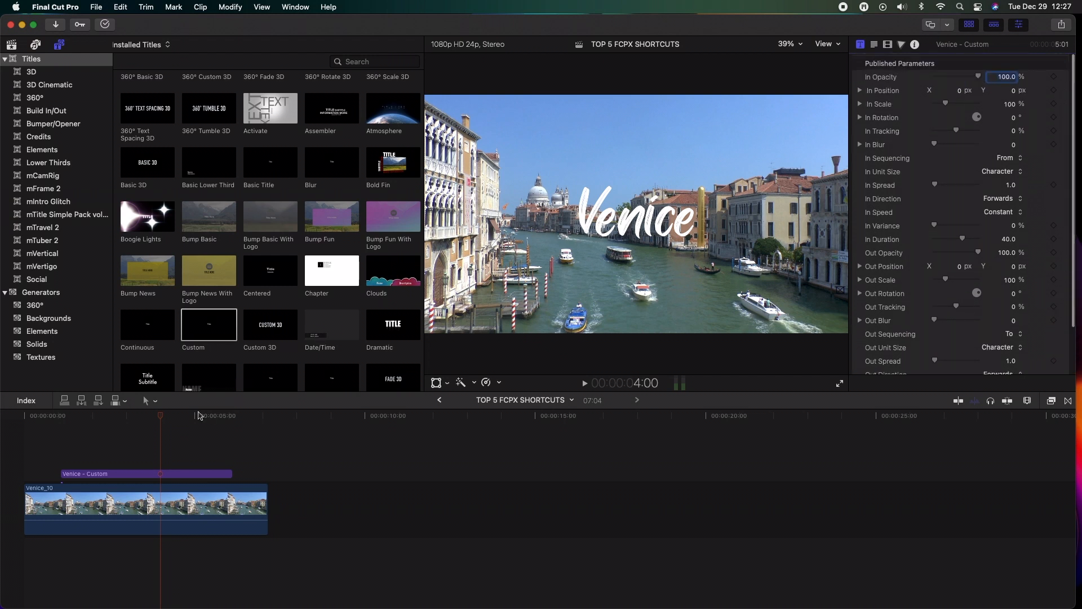
Set the Venice title's In Opacity to 0% and play back its opening animation
{"action": "left_click_drag", "start_coordinate": [163, 417], "coordinate": [61, 427]}
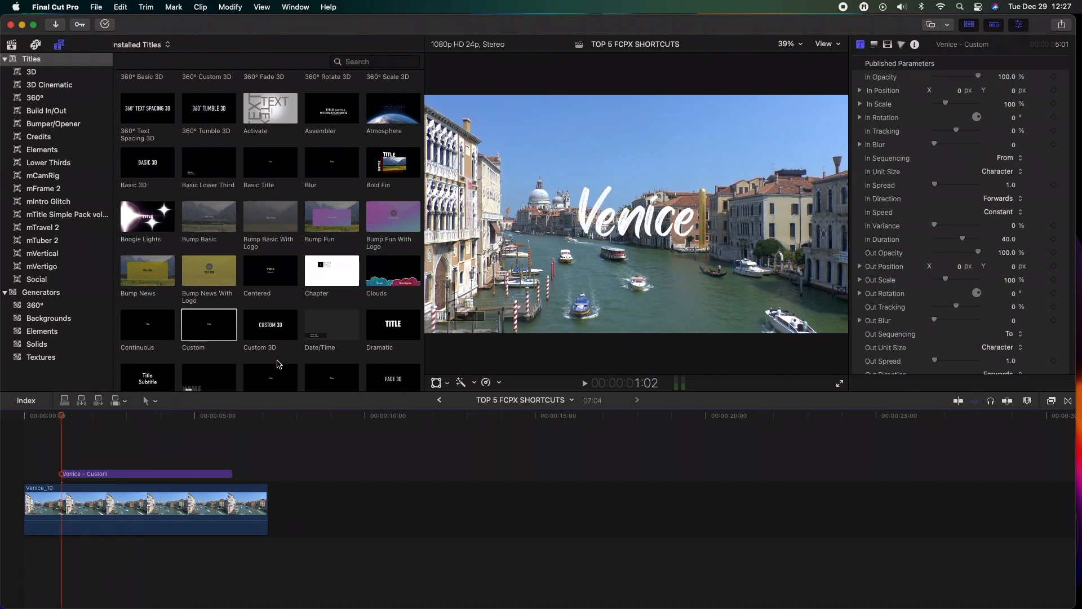
{"action": "left_click", "coordinate": [983, 79]}
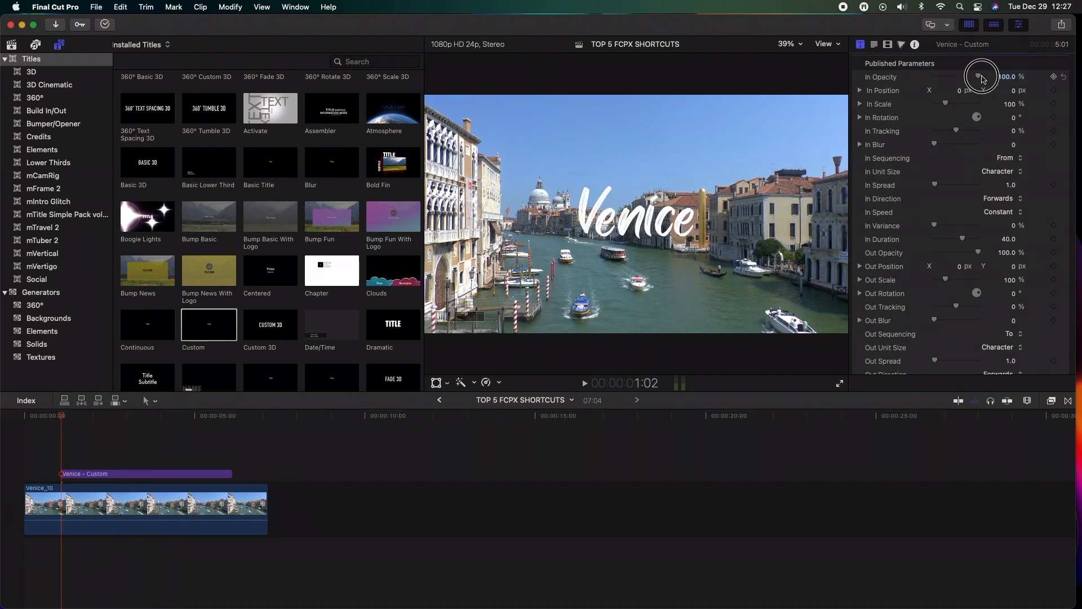
{"action": "left_click_drag", "start_coordinate": [978, 77], "coordinate": [889, 74]}
{"action": "left_click", "coordinate": [56, 421]}
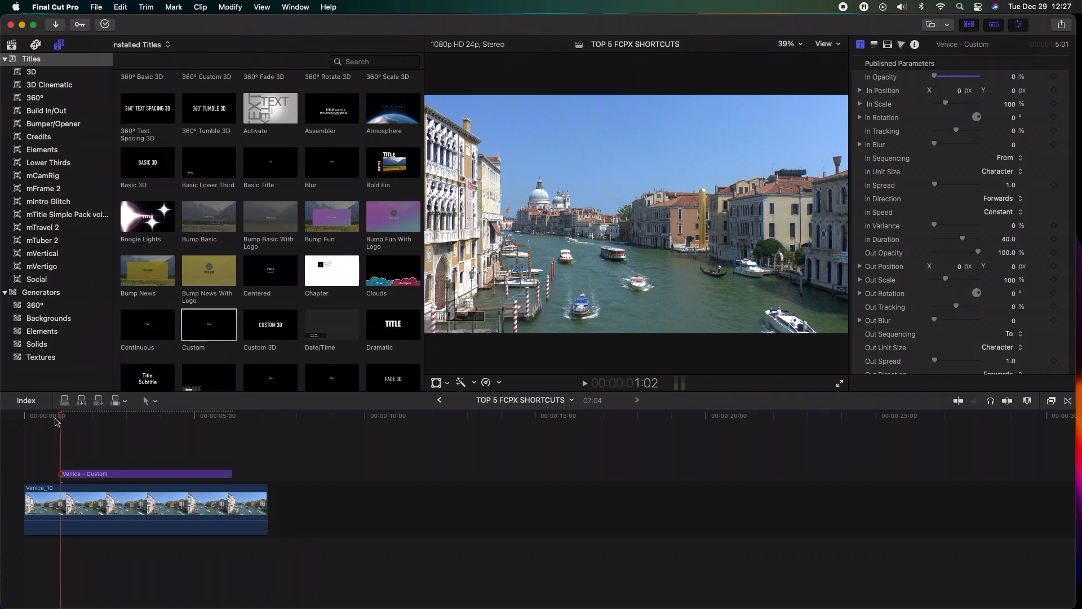
{"action": "key", "text": "space"}
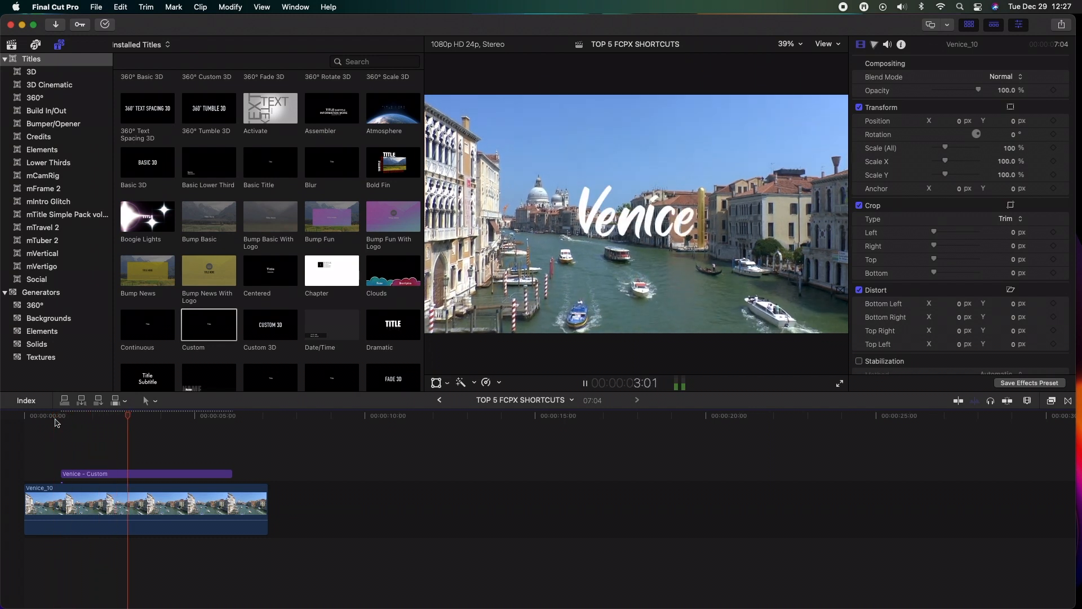
{"action": "key", "text": "space"}
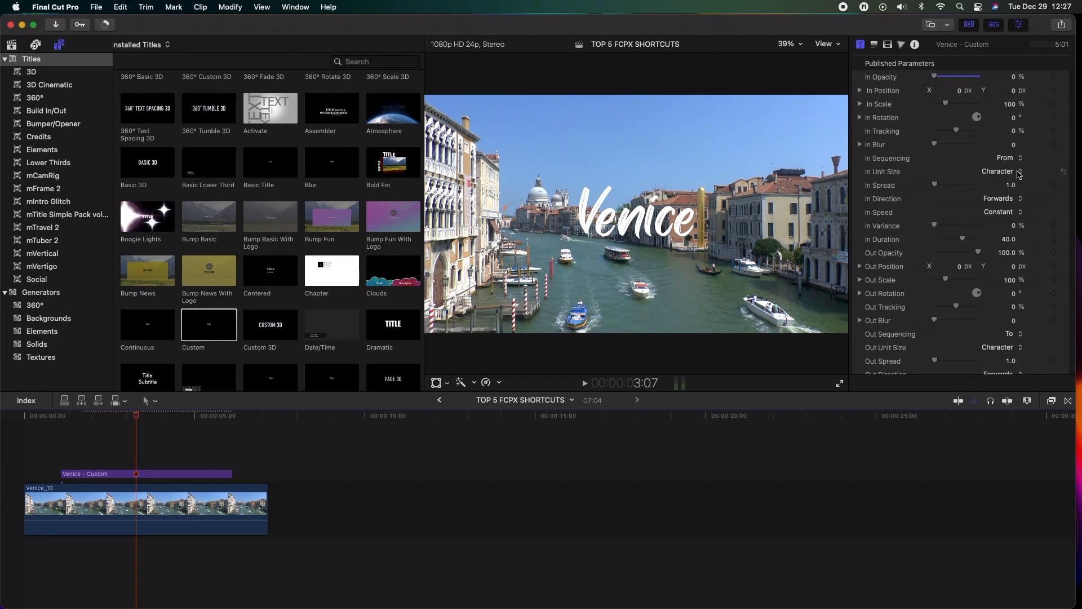
Set the title's In Unit Size to Word and play the title from just before its start
{"action": "left_click", "coordinate": [1019, 172]}
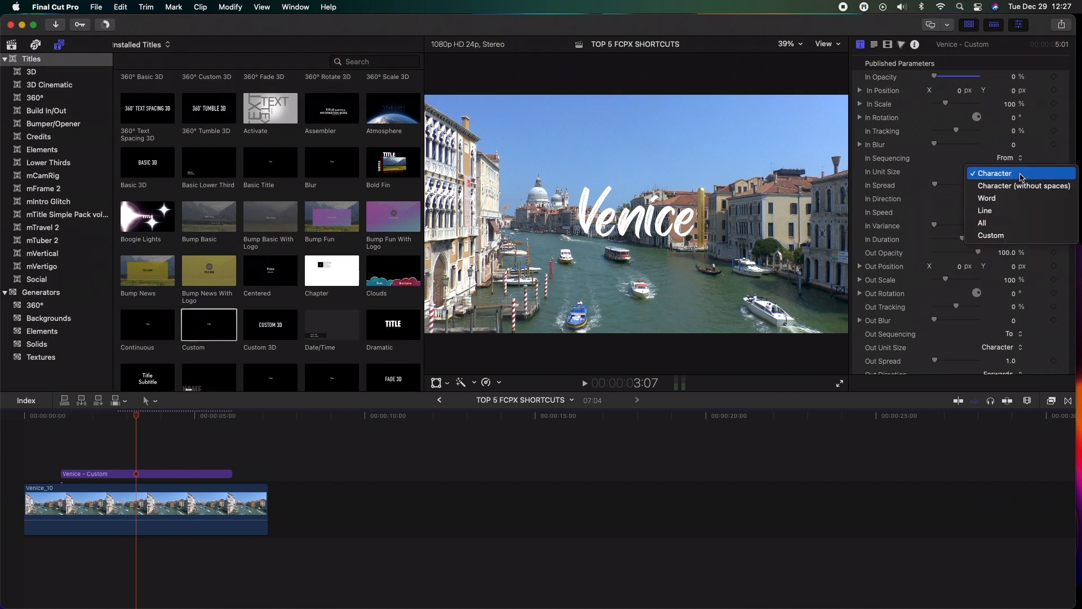
{"action": "left_click", "coordinate": [1004, 199]}
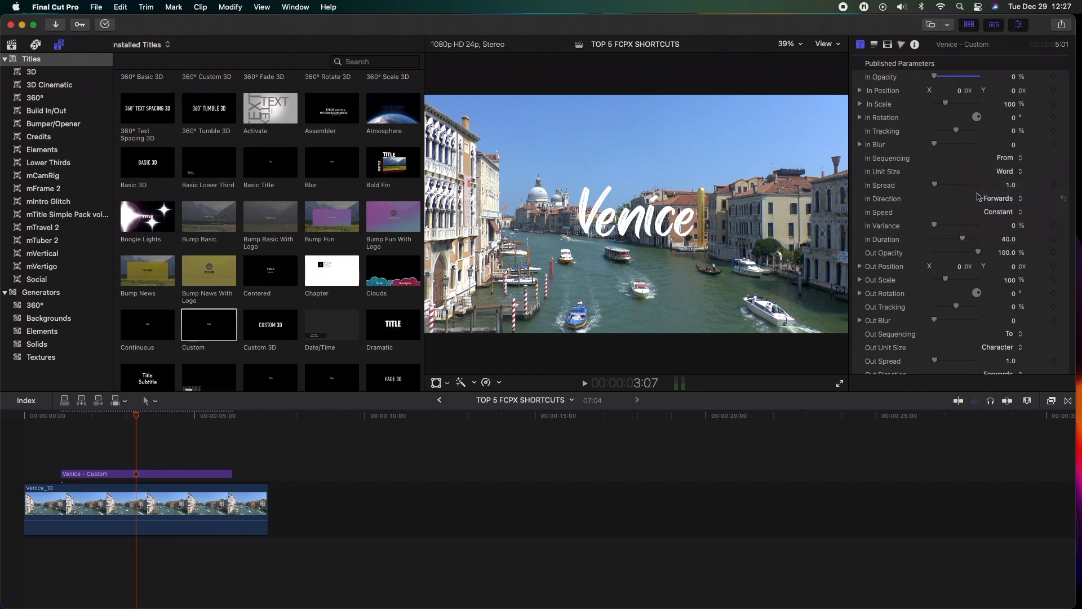
{"action": "left_click_drag", "start_coordinate": [137, 421], "coordinate": [52, 430]}
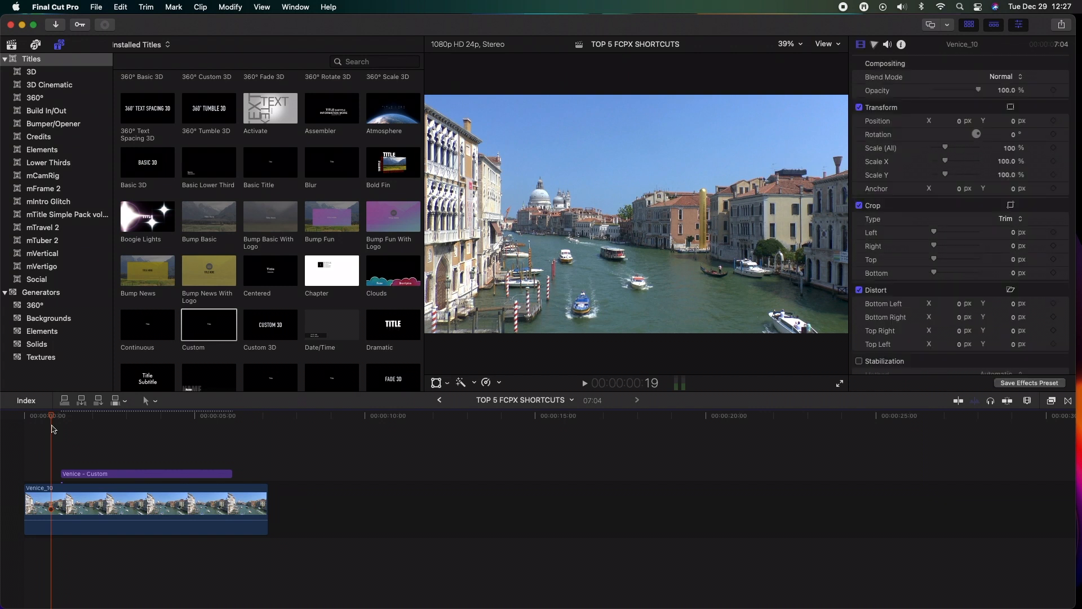
{"action": "key", "text": "space"}
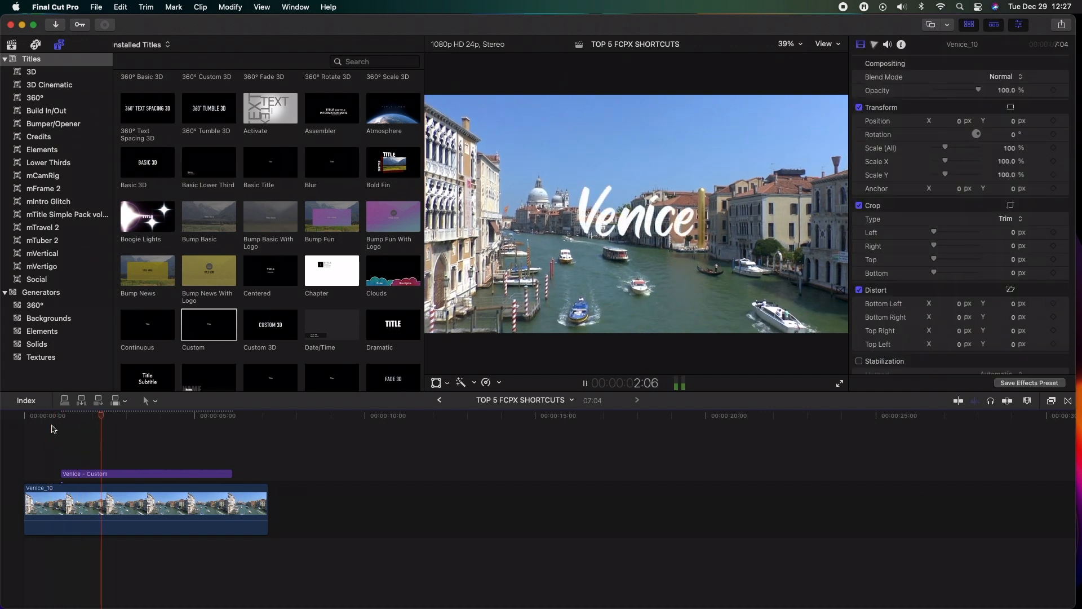
{"action": "key", "text": "space"}
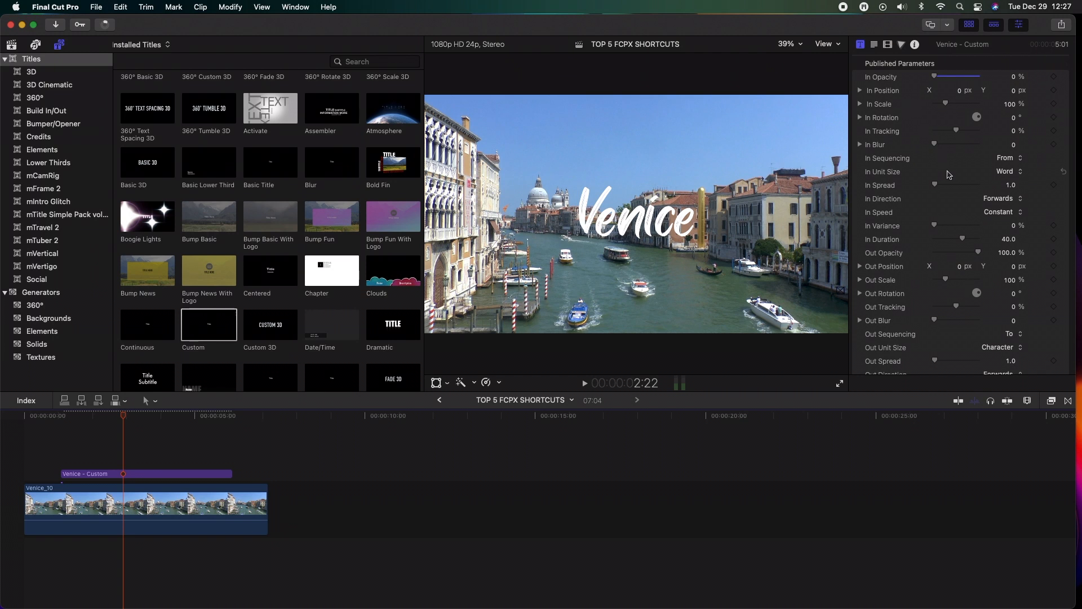
Set the title's In Blur to 10 and play back the blurred entrance
{"action": "left_click_drag", "start_coordinate": [936, 147], "coordinate": [998, 145]}
{"action": "left_click_drag", "start_coordinate": [124, 417], "coordinate": [47, 417]}
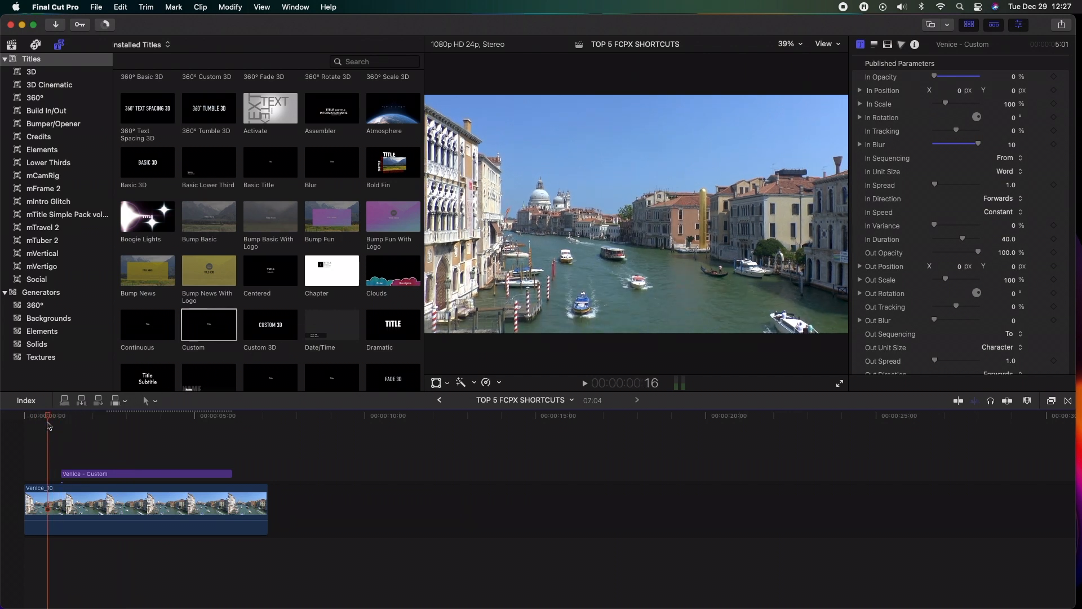
{"action": "key", "text": "space"}
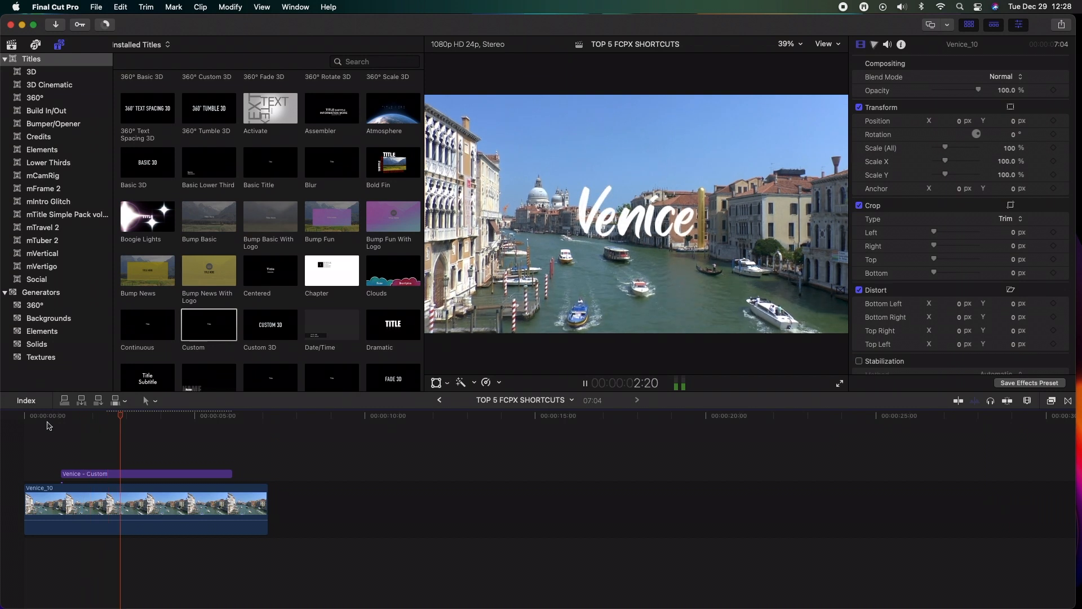
{"action": "key", "text": "space"}
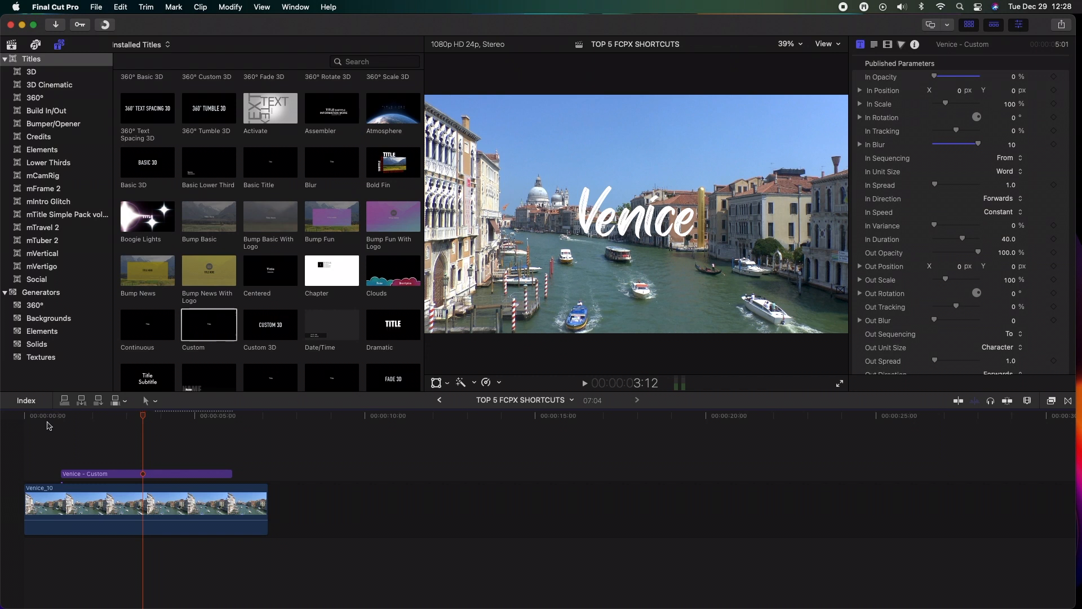
Set the title's Out Blur to 10 and shorten the title clip to 2:16 from its end
{"action": "scroll", "coordinate": [936, 306], "scroll_direction": "down", "scroll_amount": 3}
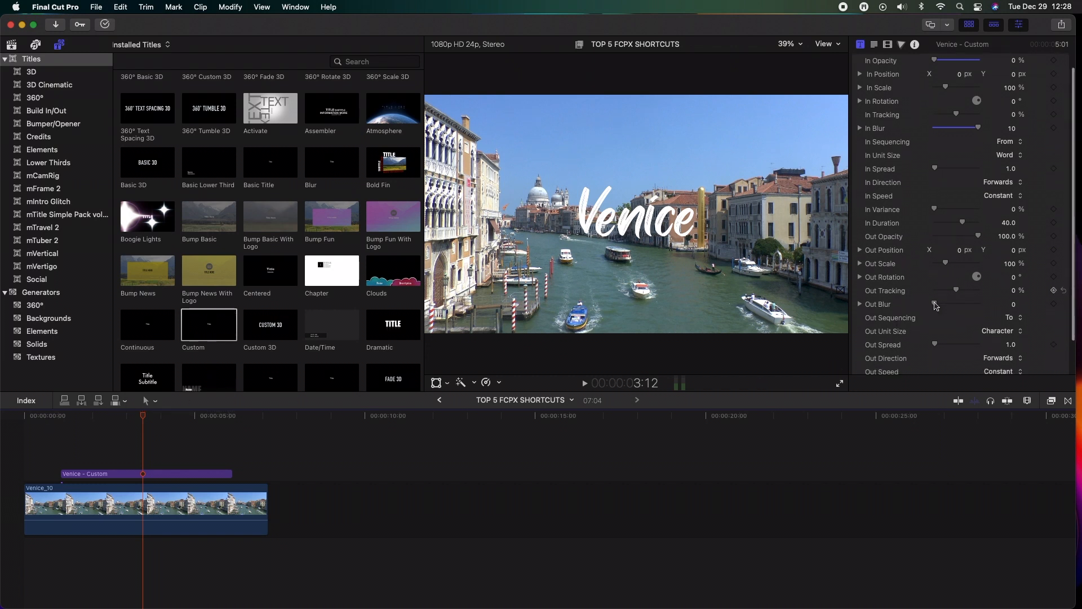
{"action": "left_click_drag", "start_coordinate": [937, 297], "coordinate": [1000, 299]}
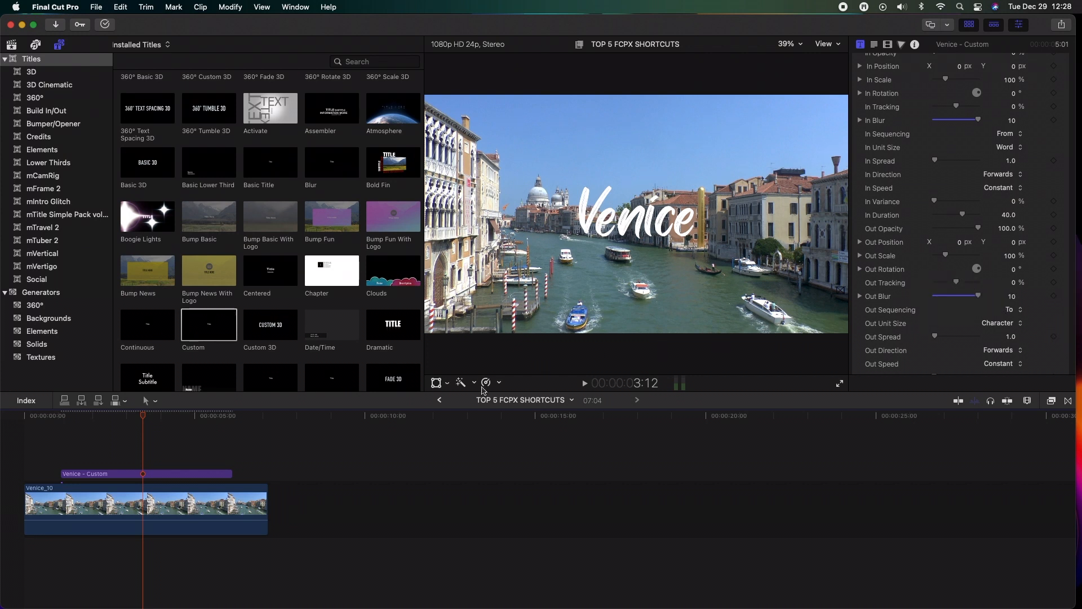
{"action": "left_click_drag", "start_coordinate": [232, 473], "coordinate": [150, 472]}
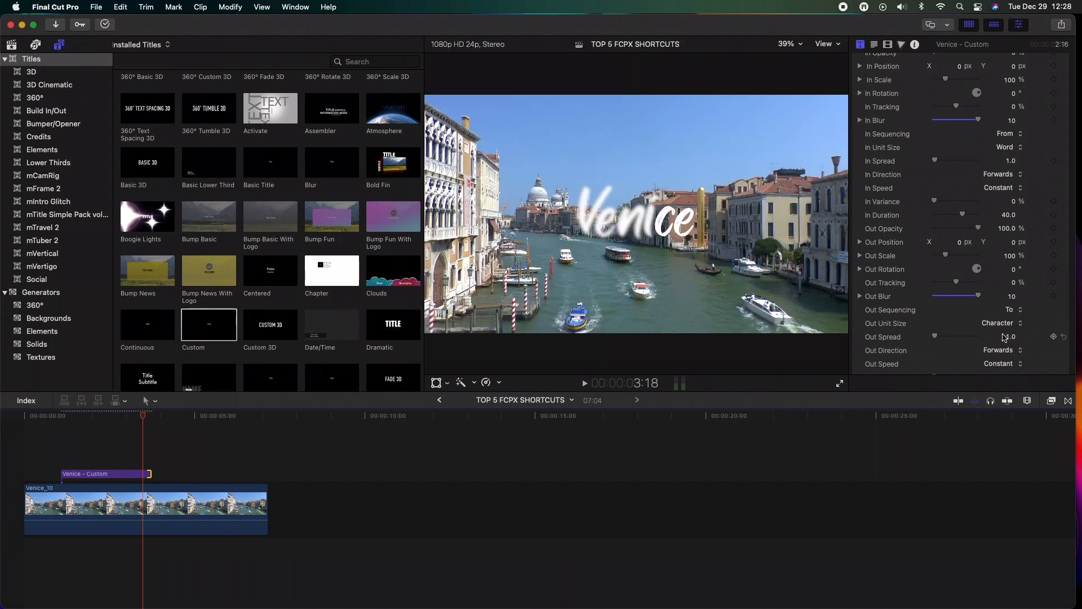
Set the title's Out Unit Size to Word and play back the complete title animation
{"action": "left_click", "coordinate": [1020, 329]}
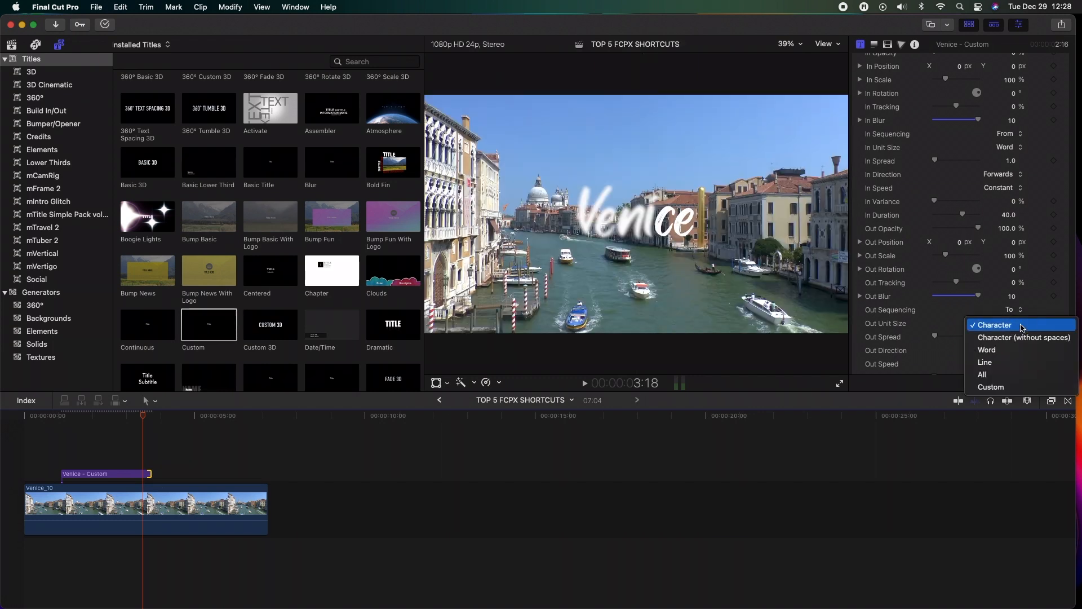
{"action": "left_click", "coordinate": [990, 351]}
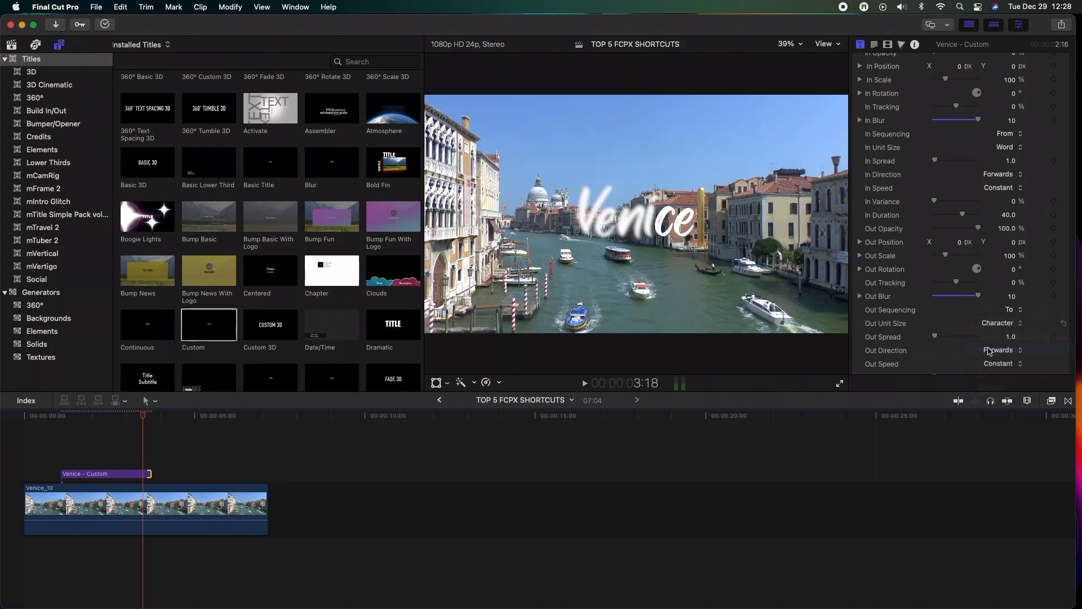
{"action": "left_click", "coordinate": [56, 425]}
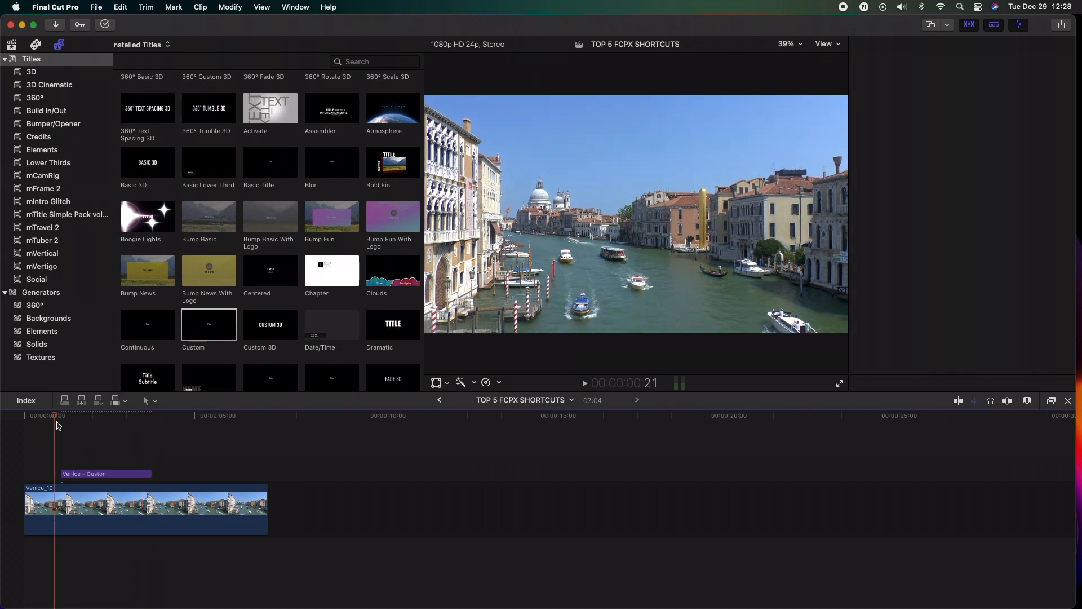
{"action": "key", "text": "space"}
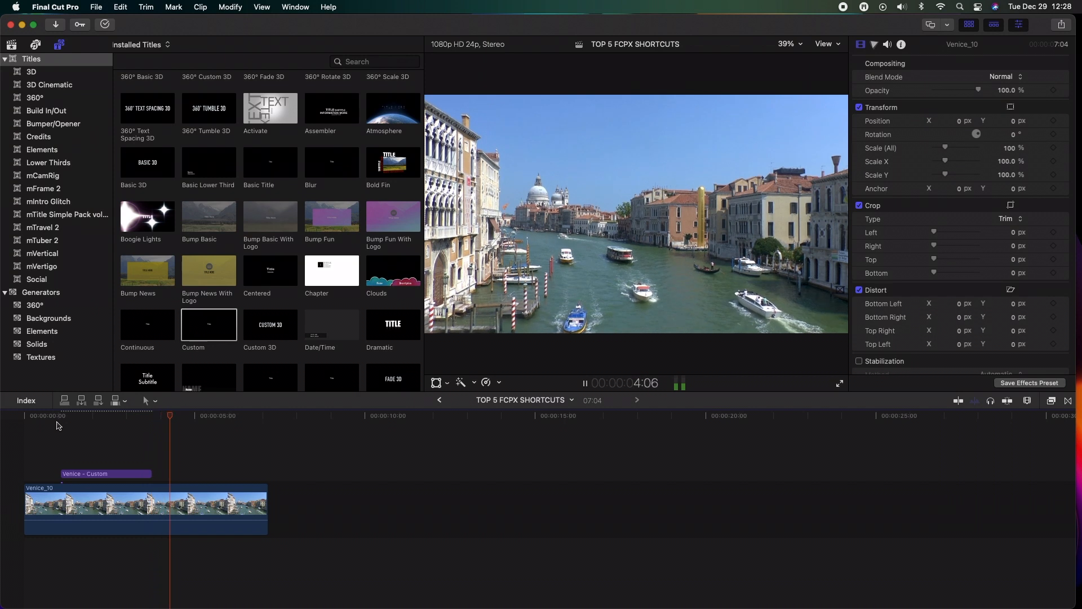
{"action": "key", "text": "space"}
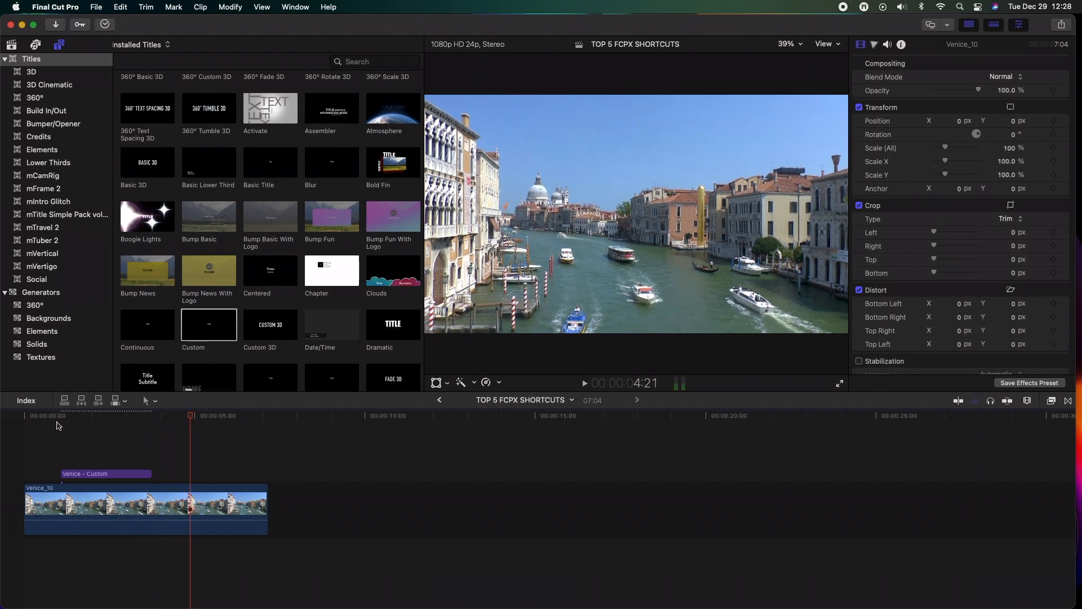
Place a new Custom title above the Venice_10 clip, starting at about 1:10
{"action": "left_click", "coordinate": [93, 475]}
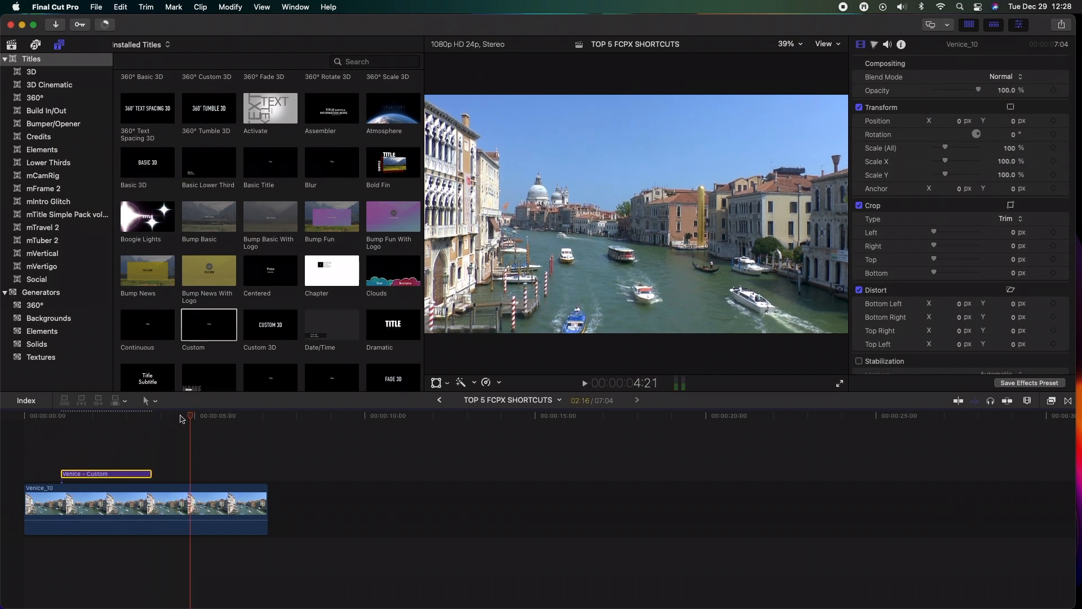
{"action": "left_click", "coordinate": [128, 424]}
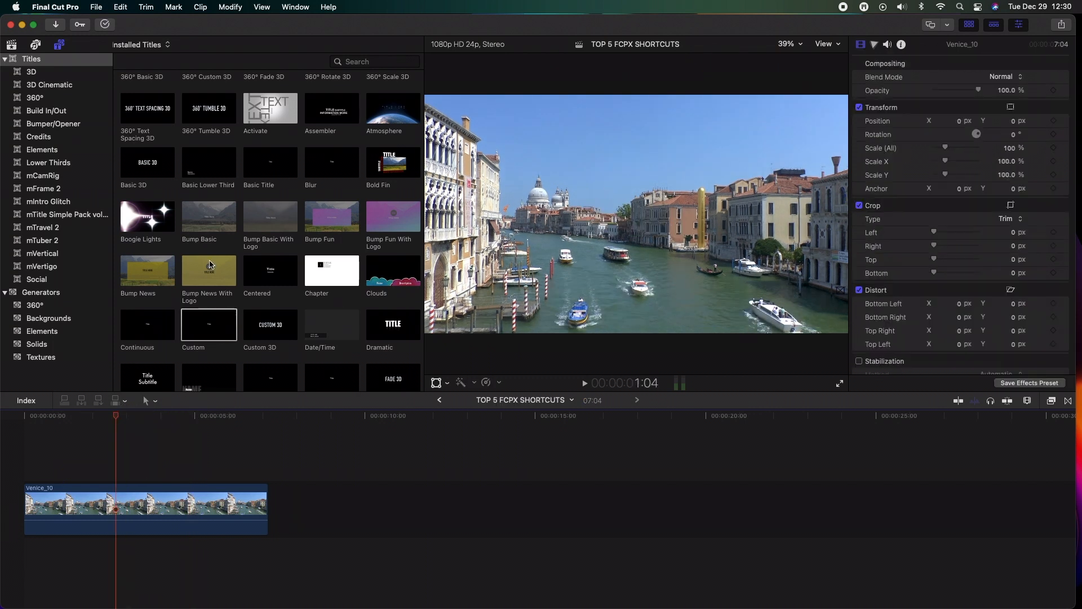
{"action": "left_click_drag", "start_coordinate": [208, 317], "coordinate": [75, 473]}
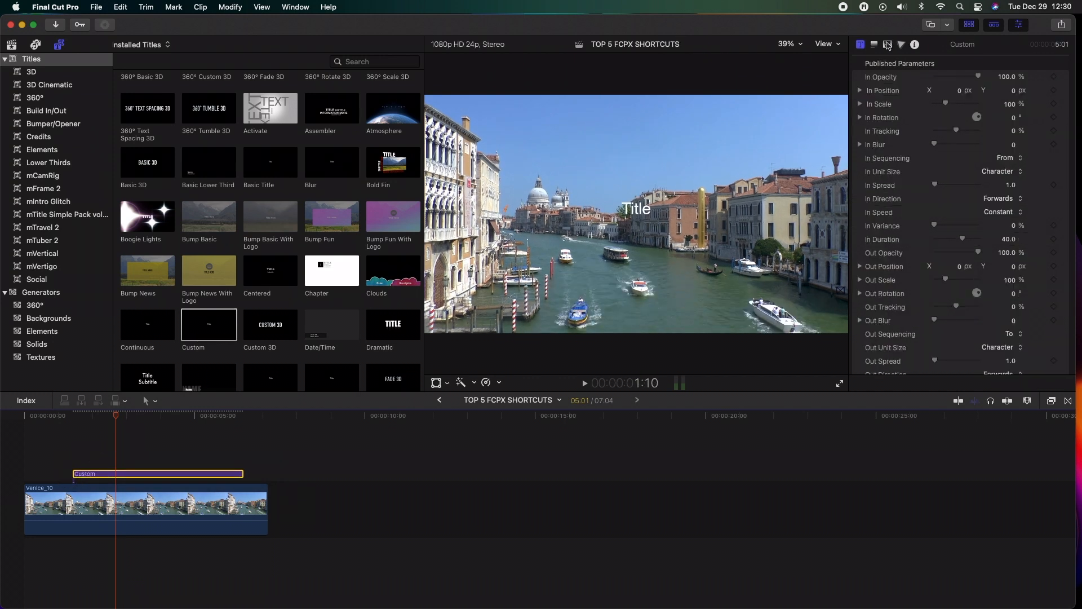
Change the new title's text to VENICE and enlarge it to size 288
{"action": "left_click", "coordinate": [887, 48]}
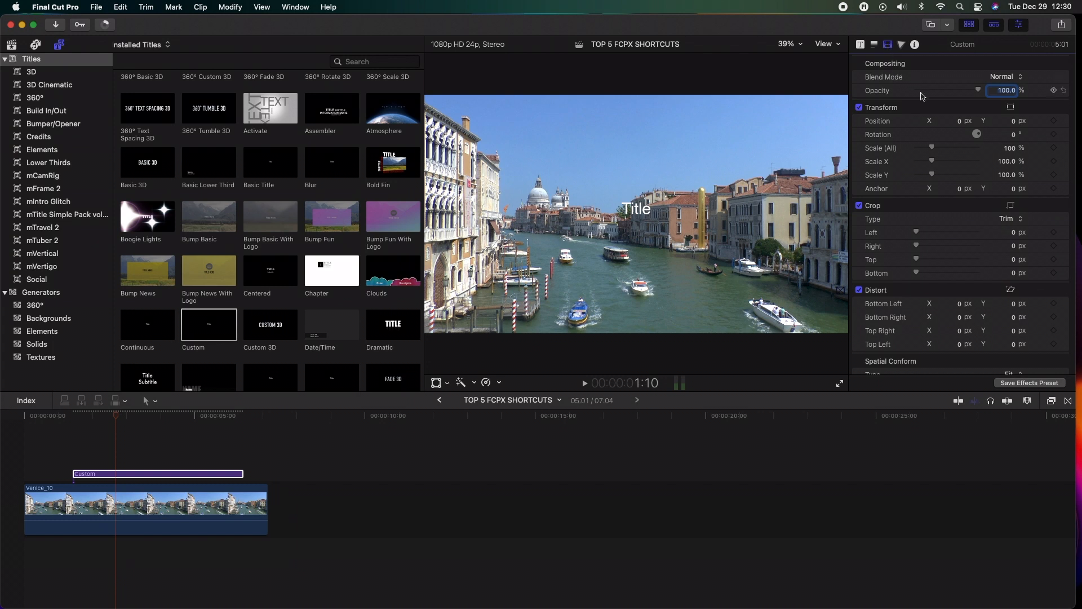
{"action": "left_click", "coordinate": [875, 45]}
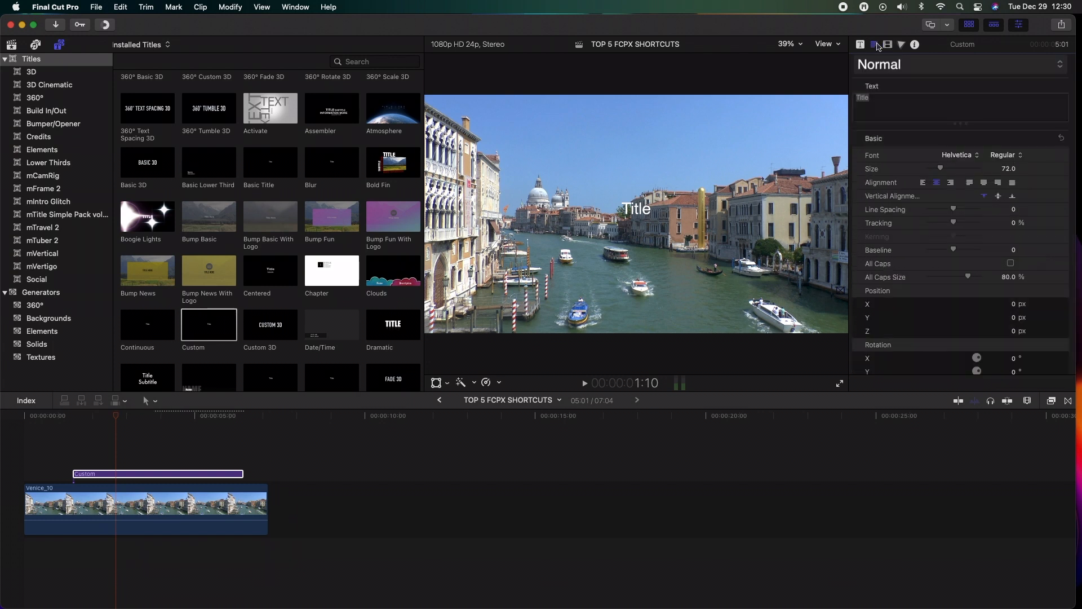
{"action": "left_click", "coordinate": [880, 96]}
{"action": "type", "text": "VENICE"}
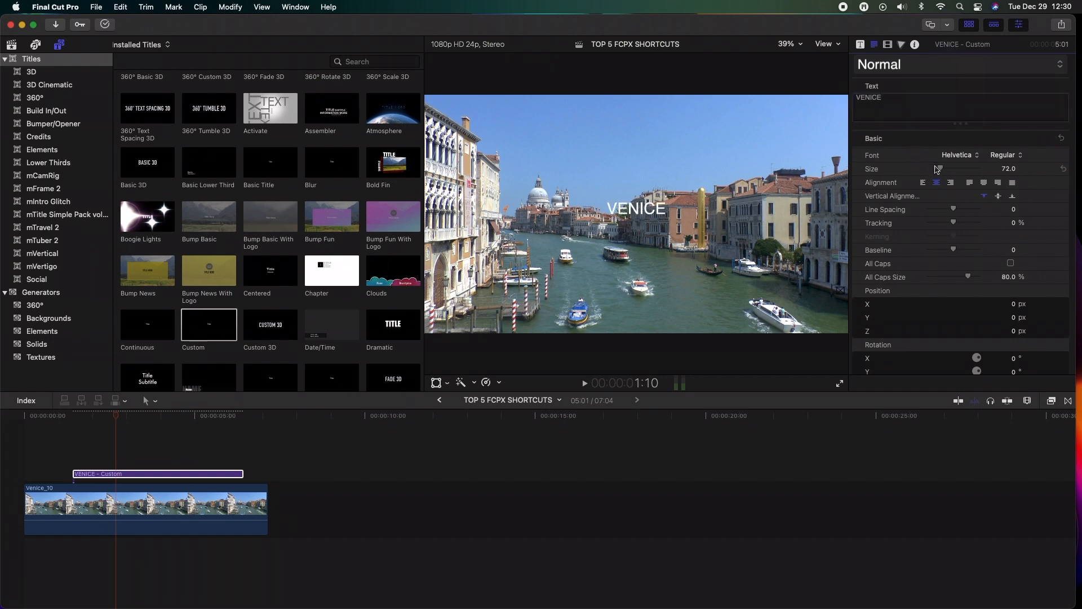
{"action": "left_click_drag", "start_coordinate": [937, 169], "coordinate": [978, 168]}
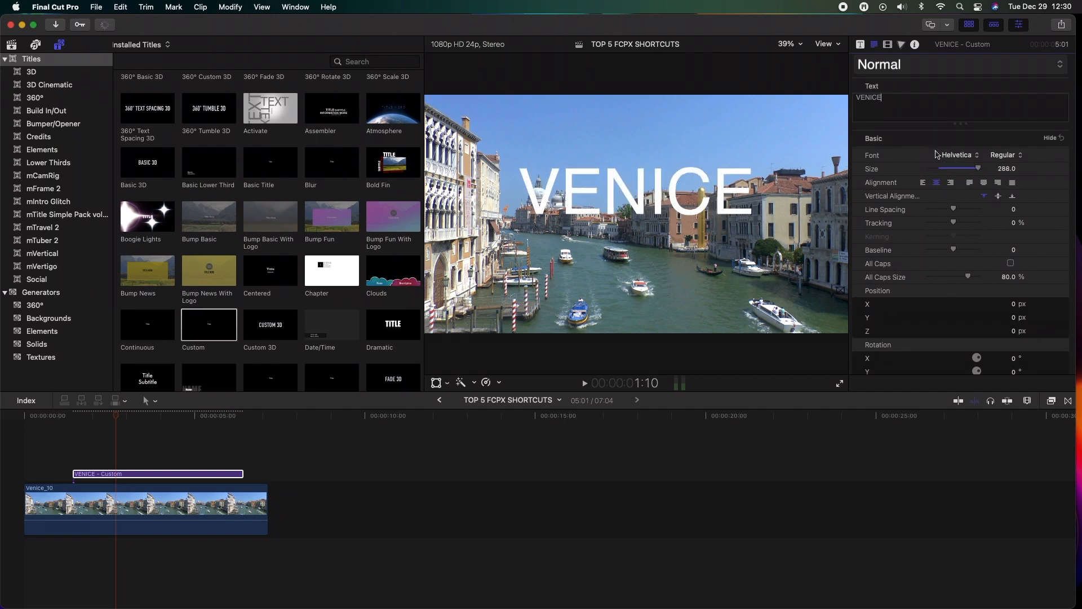
Set the VENICE title's font to Impact and tighten its tracking to -4.23%
{"action": "left_click", "coordinate": [979, 160]}
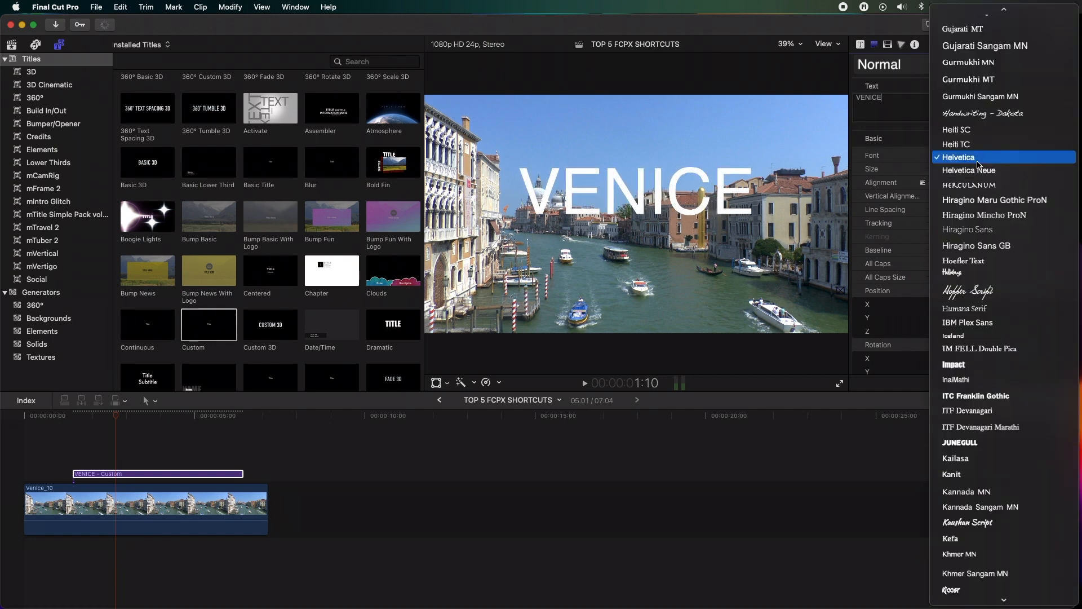
{"action": "left_click", "coordinate": [968, 368]}
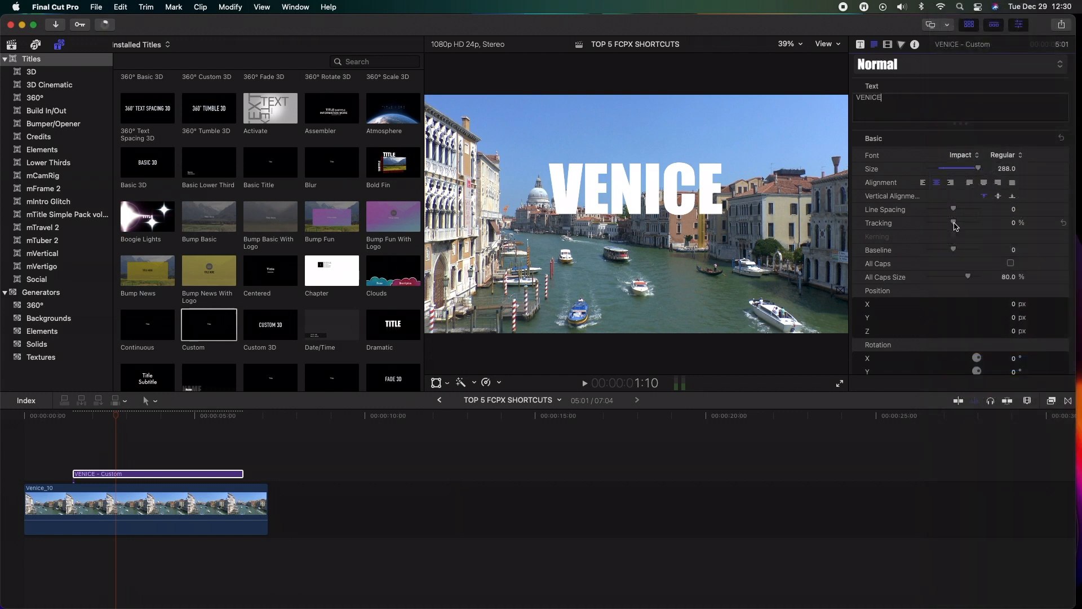
{"action": "left_click_drag", "start_coordinate": [954, 225], "coordinate": [954, 224]}
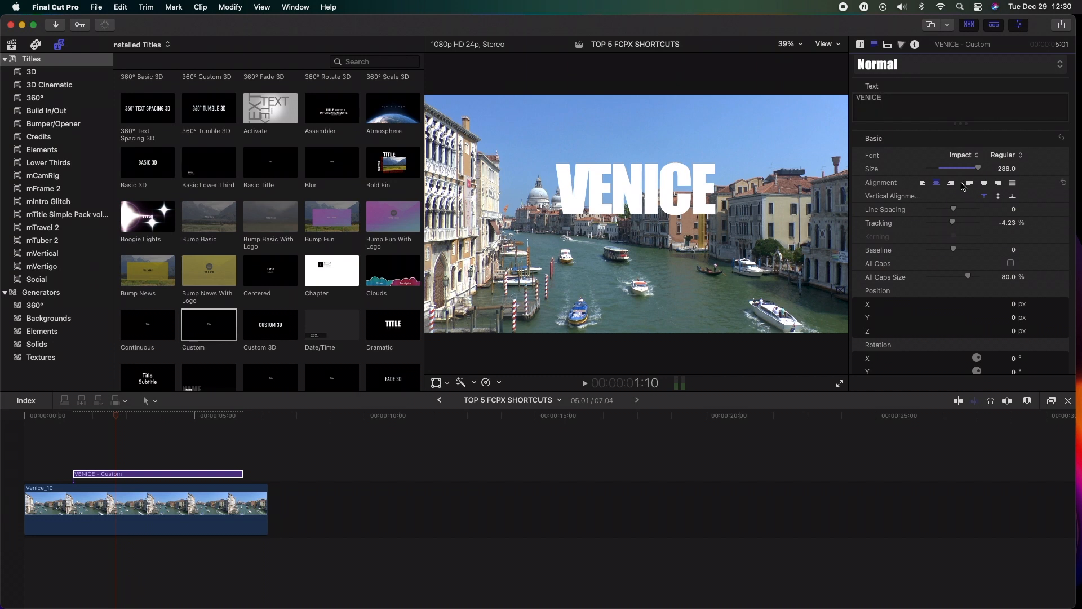
Enlarge the VENICE title to size 465 and move it down to about Y -184 px
{"action": "left_click_drag", "start_coordinate": [1005, 169], "coordinate": [1007, 168]}
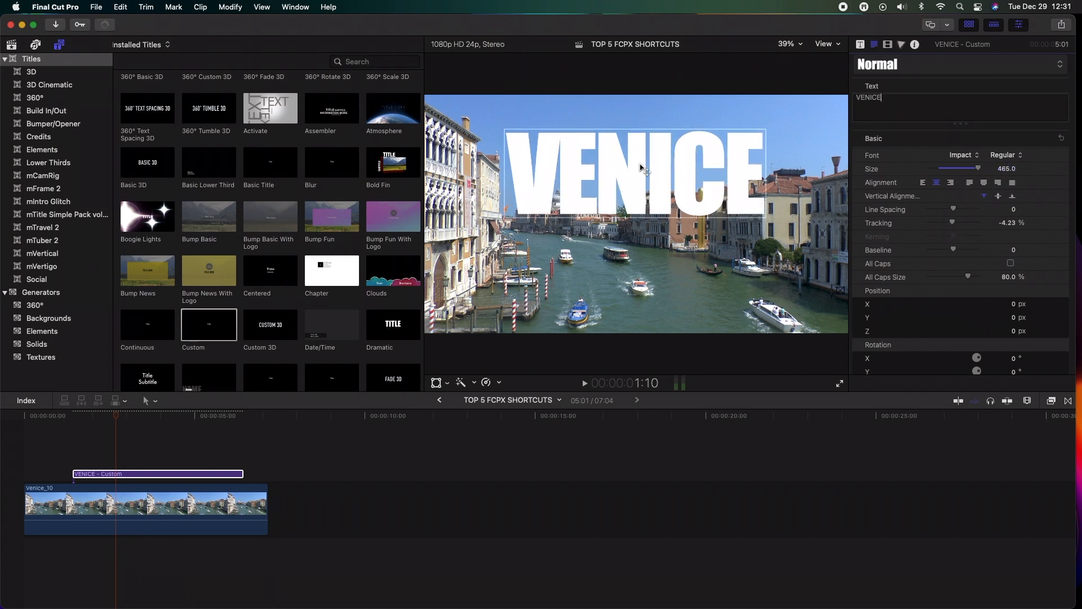
{"action": "left_click_drag", "start_coordinate": [640, 169], "coordinate": [640, 208]}
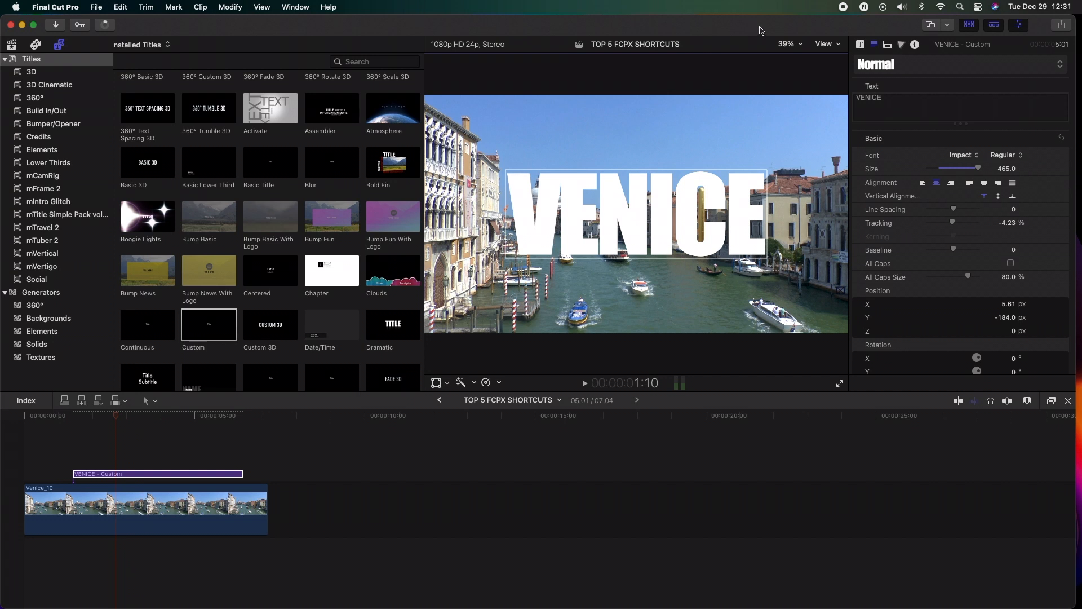
Set the VENICE title's blend mode to Stencil Luma and move the text slightly lower over the canal footage
{"action": "left_click", "coordinate": [889, 44]}
{"action": "left_click", "coordinate": [1022, 77]}
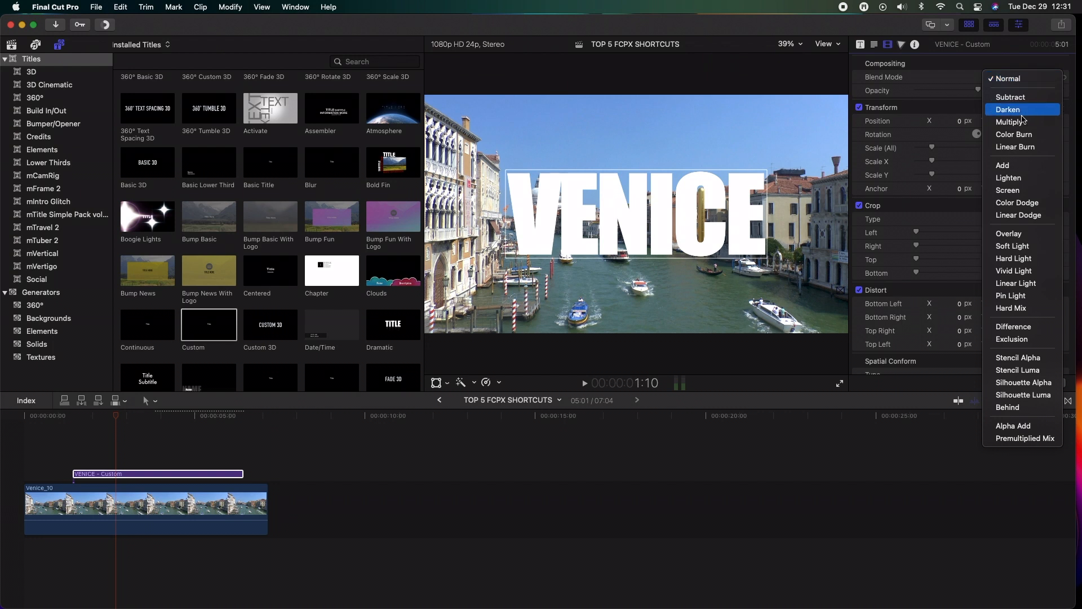
{"action": "left_click", "coordinate": [1024, 369]}
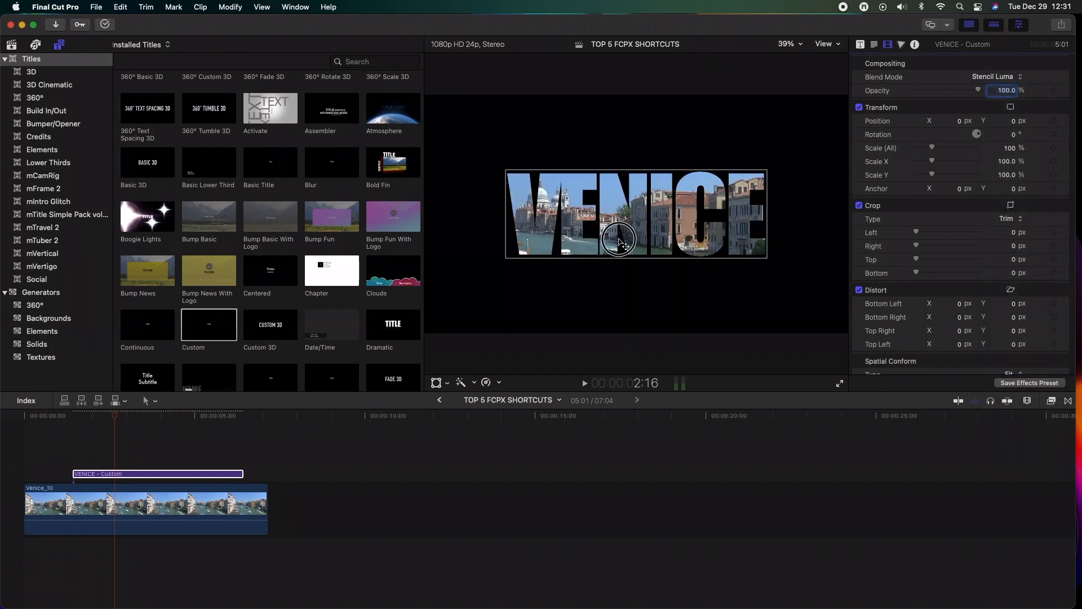
{"action": "left_click_drag", "start_coordinate": [619, 236], "coordinate": [619, 261]}
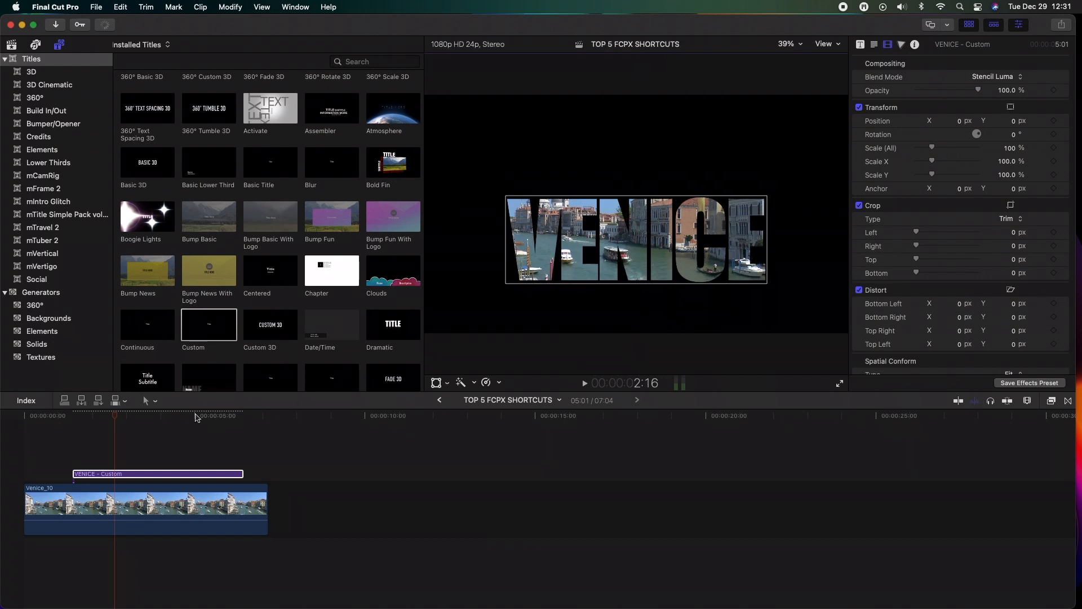
Play back the stencilled VENICE title from about 1:13 to check the footage inside the letters
{"action": "left_click", "coordinate": [79, 420]}
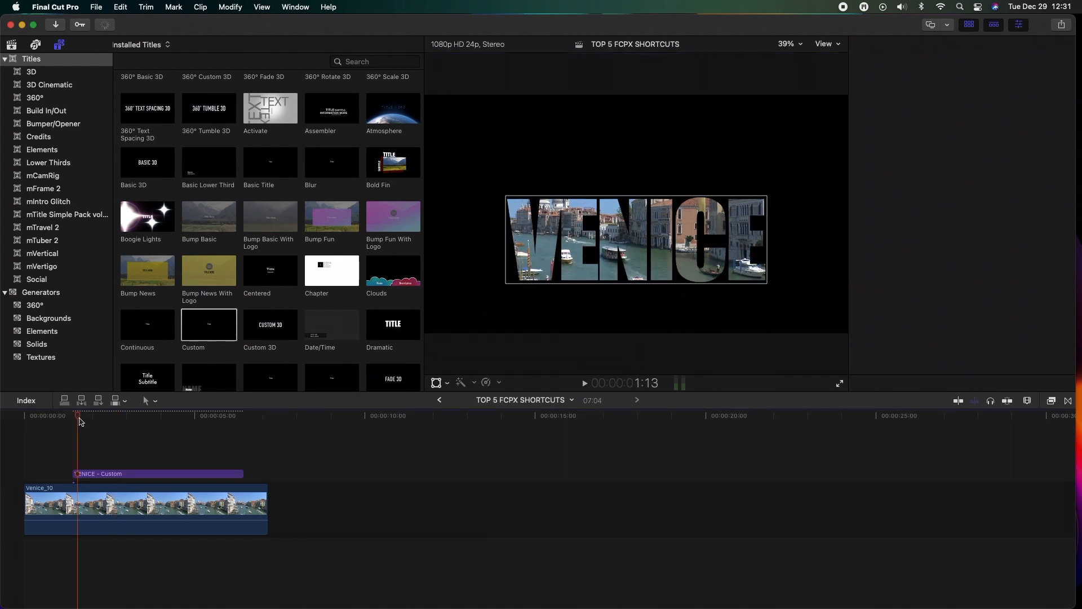
{"action": "left_click", "coordinate": [85, 474]}
{"action": "key", "text": "space"}
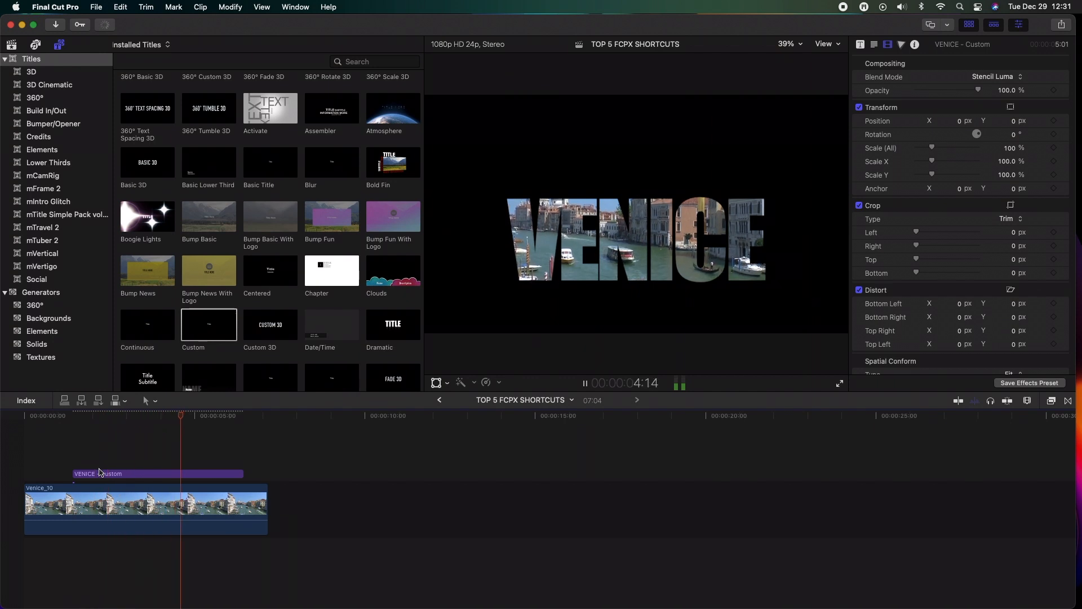
{"action": "key", "text": "space"}
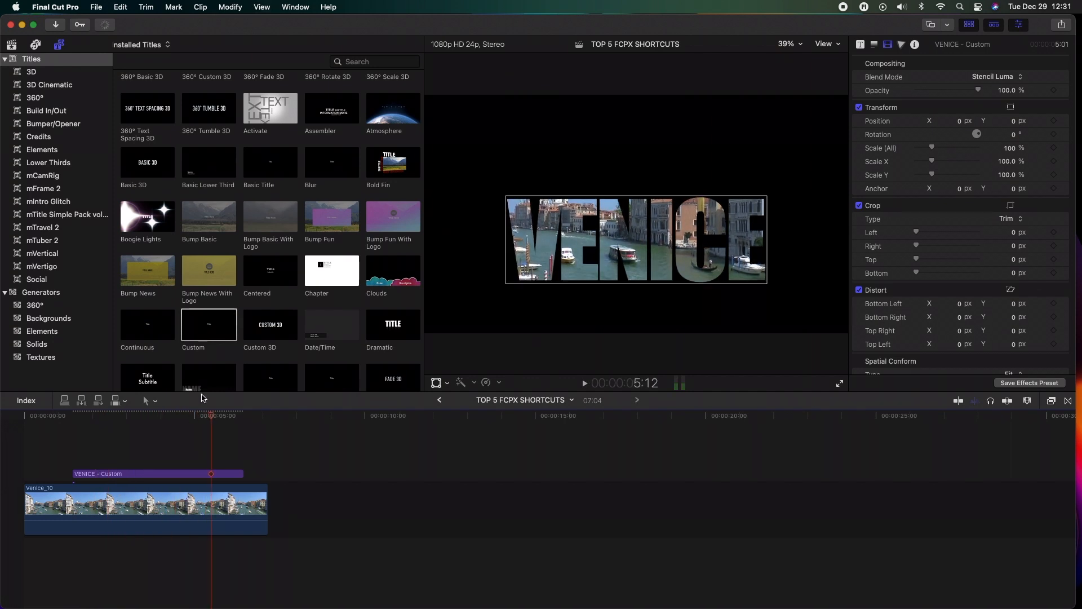
Add a Scale (All) keyframe at 100% to the VENICE title at 3:12
{"action": "left_click_drag", "start_coordinate": [208, 416], "coordinate": [146, 424]}
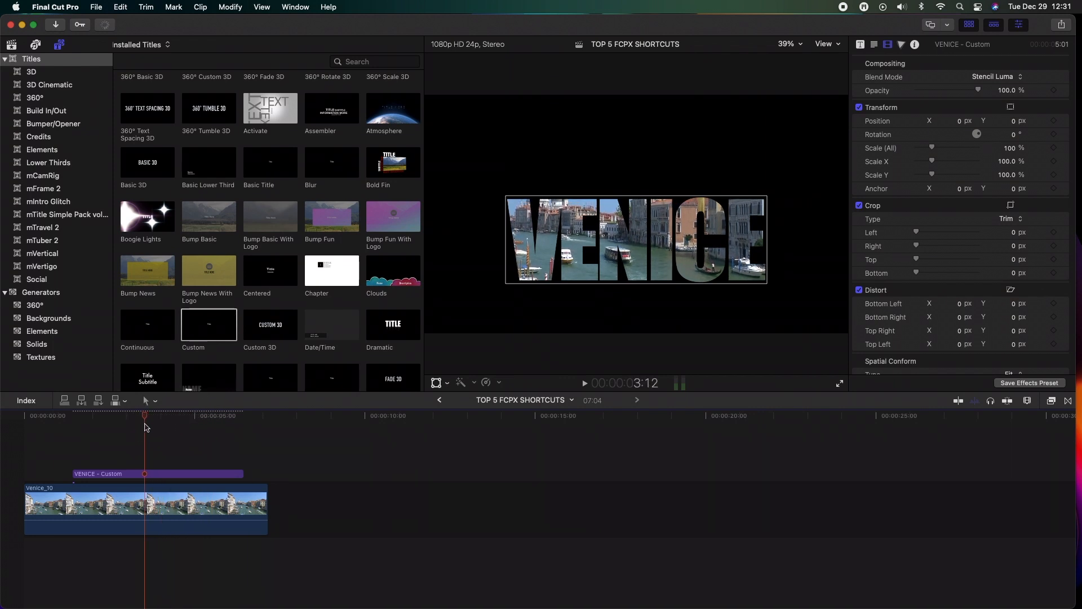
{"action": "left_click", "coordinate": [156, 494]}
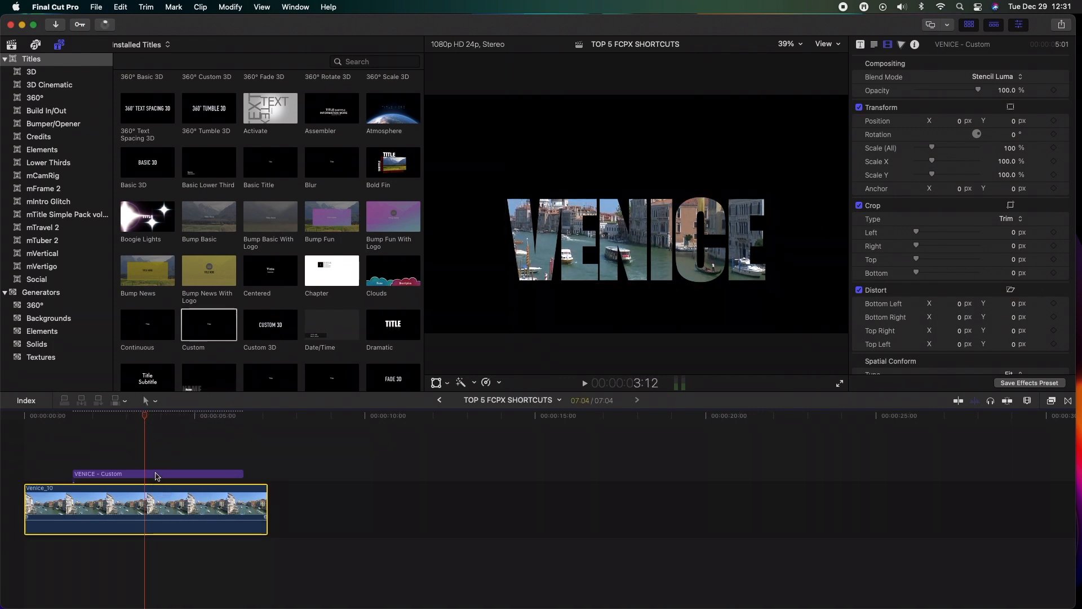
{"action": "left_click", "coordinate": [157, 474]}
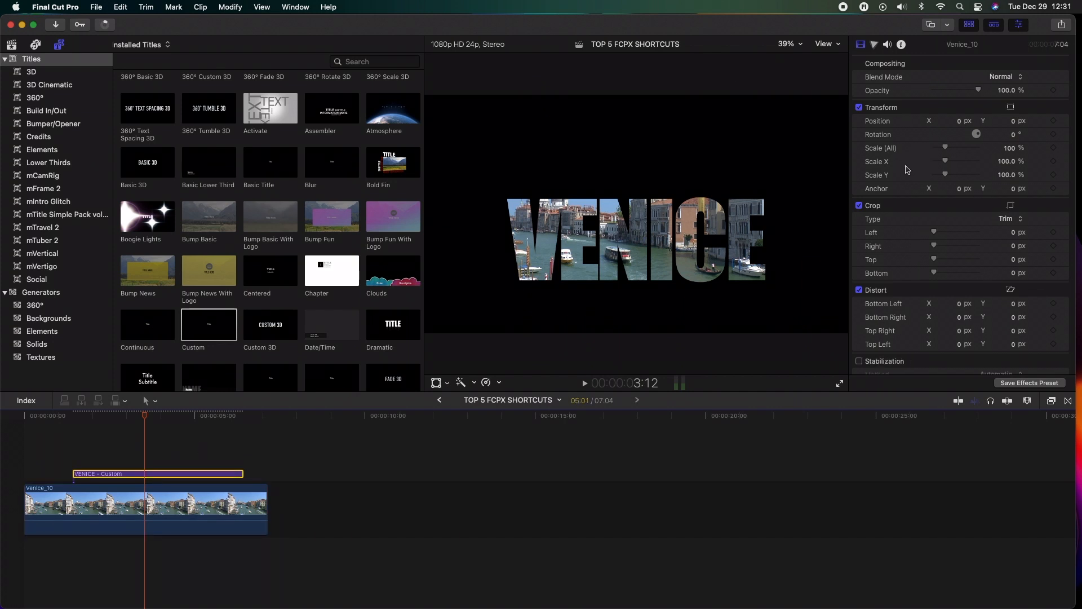
{"action": "left_click", "coordinate": [1054, 148]}
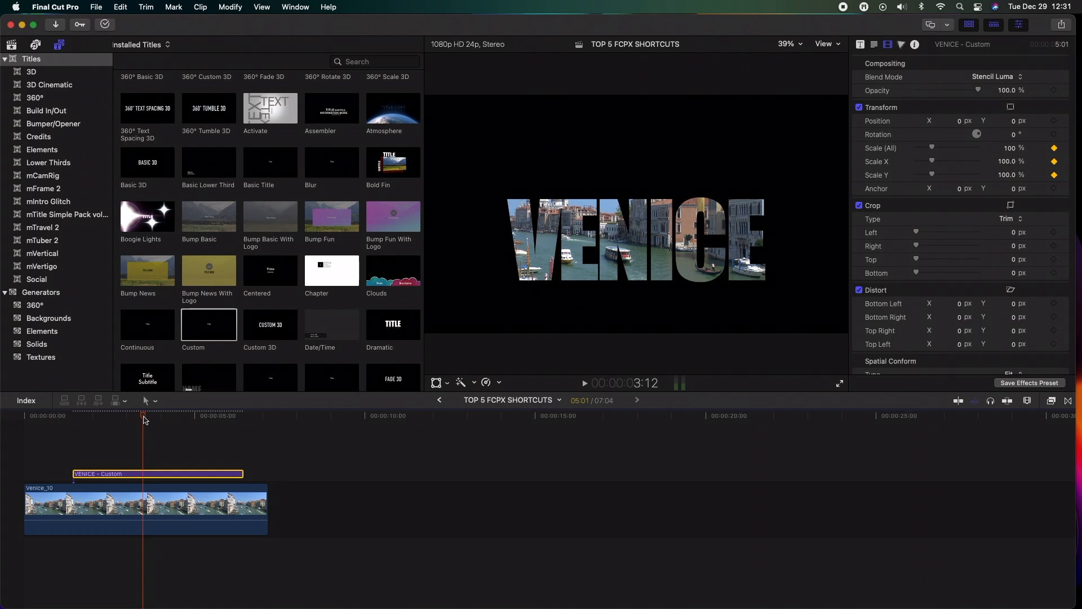
Set the VENICE title's Scale (All) to 10000% at 4:14 to keyframe the end of the zoom
{"action": "left_click_drag", "start_coordinate": [144, 417], "coordinate": [180, 426]}
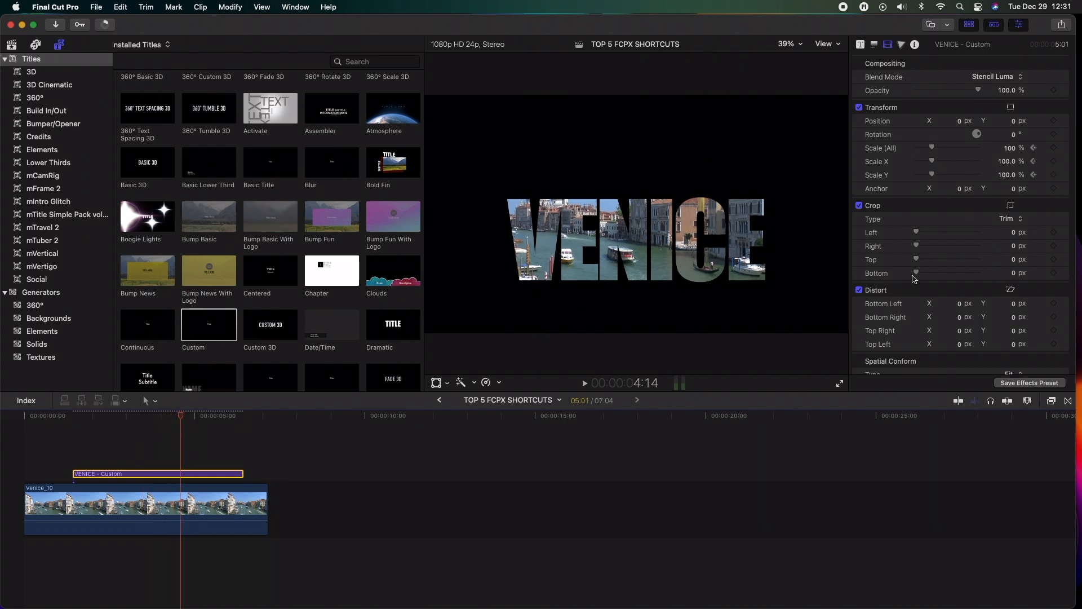
{"action": "left_click", "coordinate": [1009, 149]}
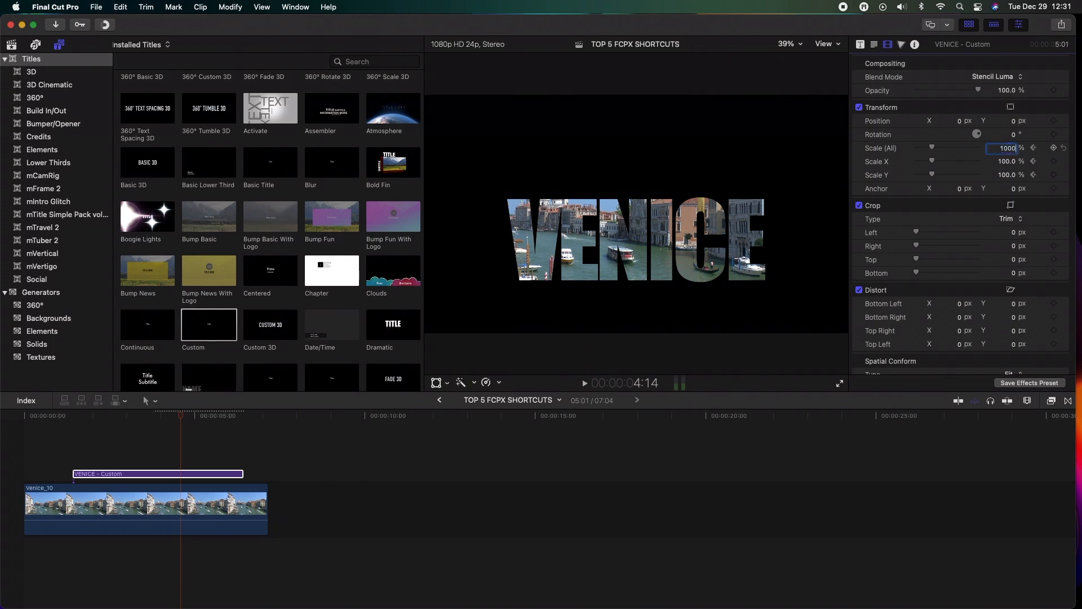
{"action": "key", "text": "Return"}
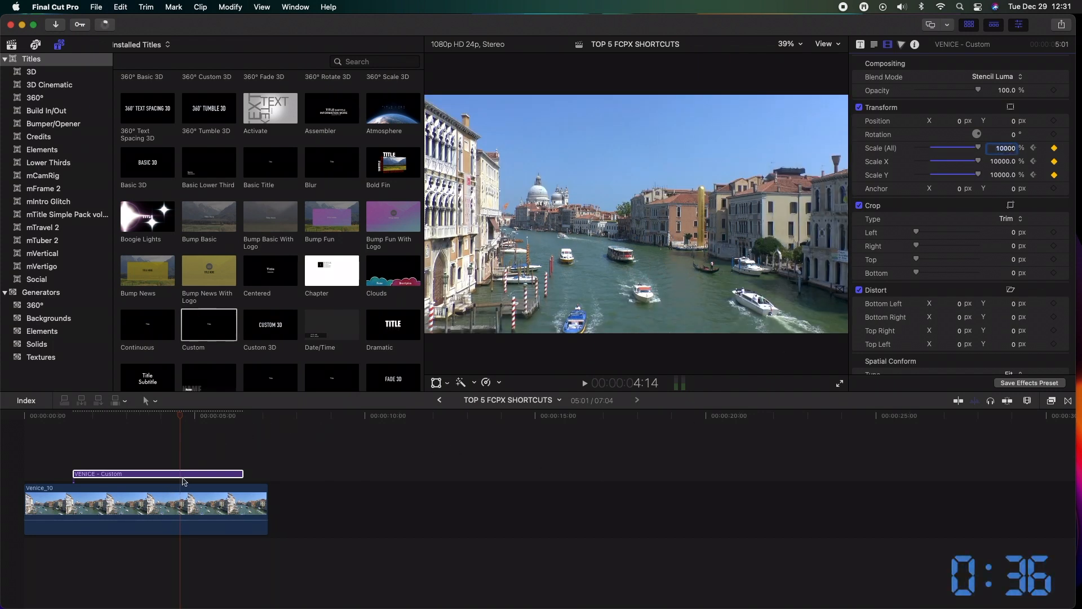
Split the VENICE title at 4:14 and delete the part after the cut
{"action": "key", "text": "b"}
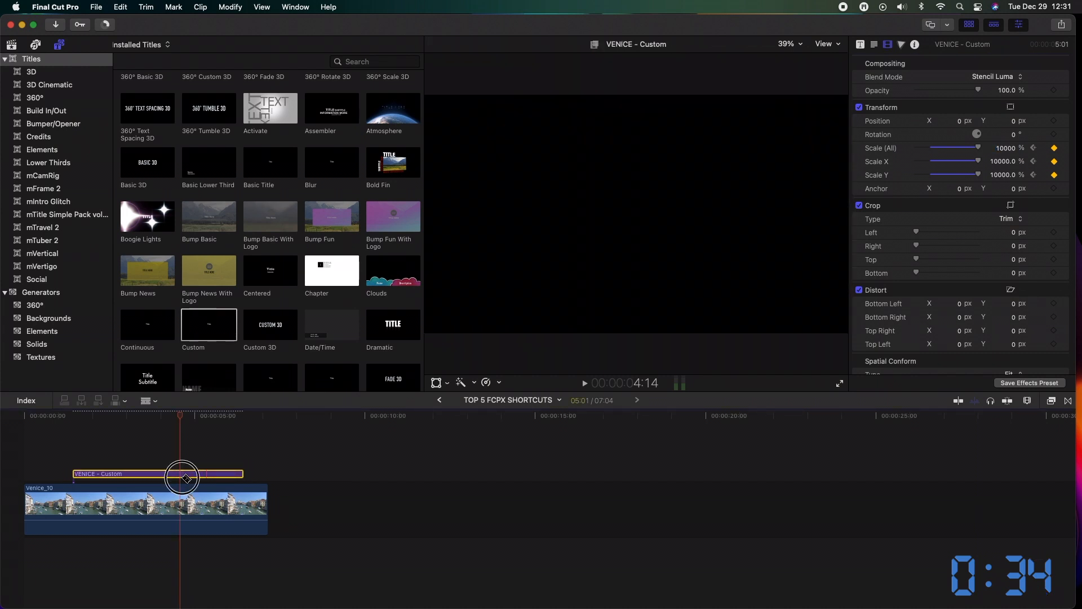
{"action": "left_click", "coordinate": [181, 474]}
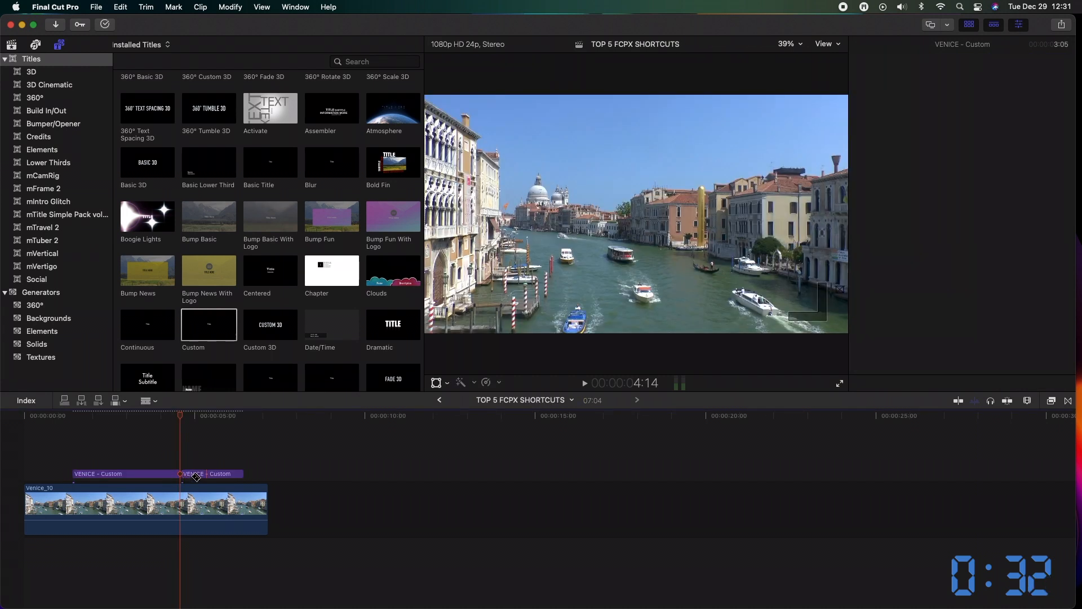
{"action": "key", "text": "a"}
{"action": "left_click", "coordinate": [196, 477]}
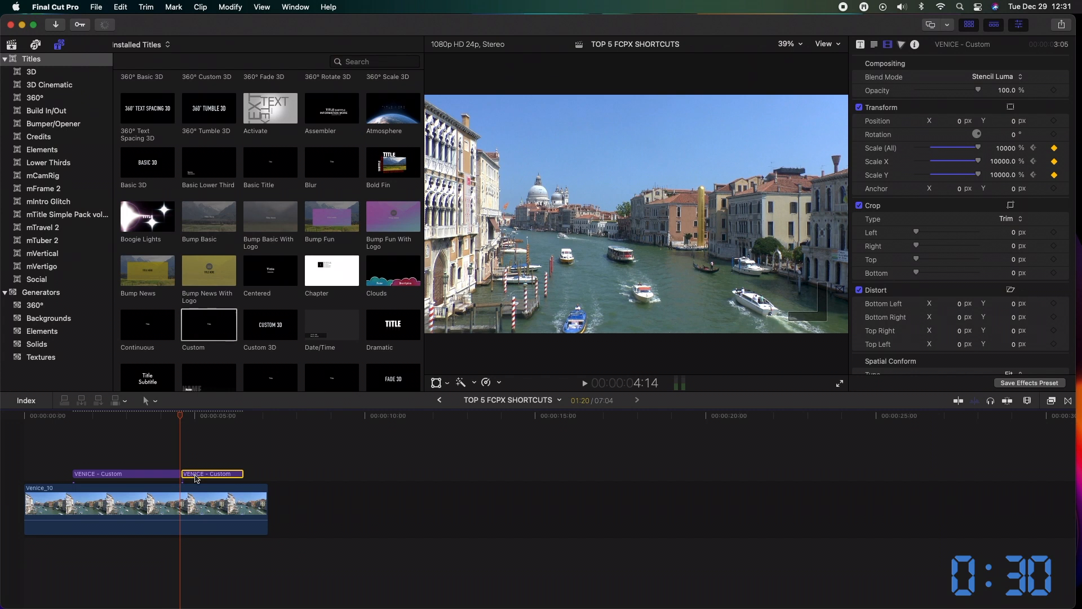
{"action": "key", "text": "Delete"}
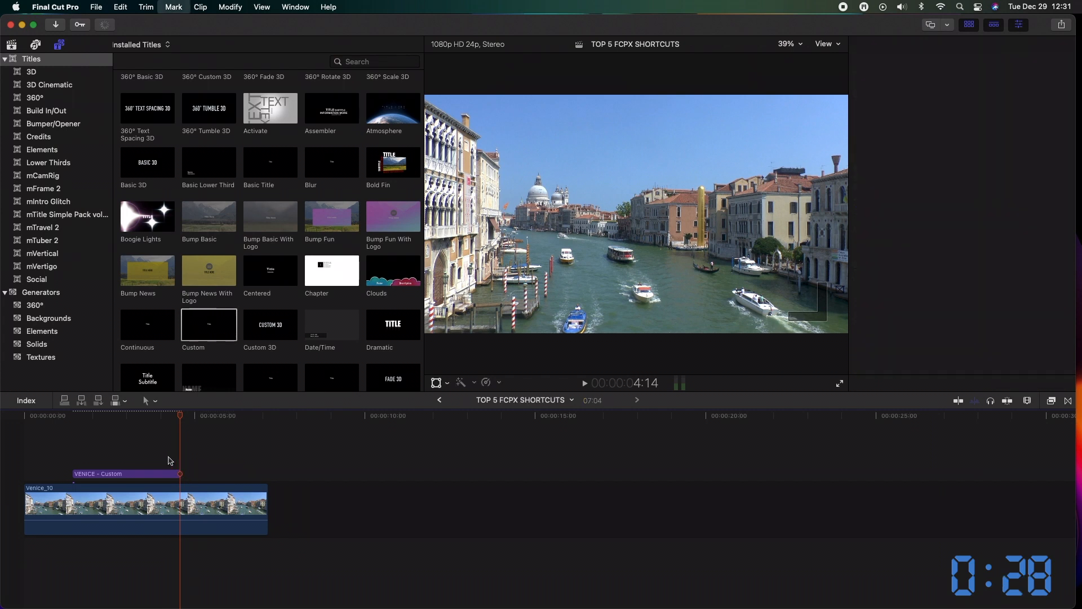
Play back the VENICE zoom reveal from near the title's start at 1:13
{"action": "left_click", "coordinate": [75, 417]}
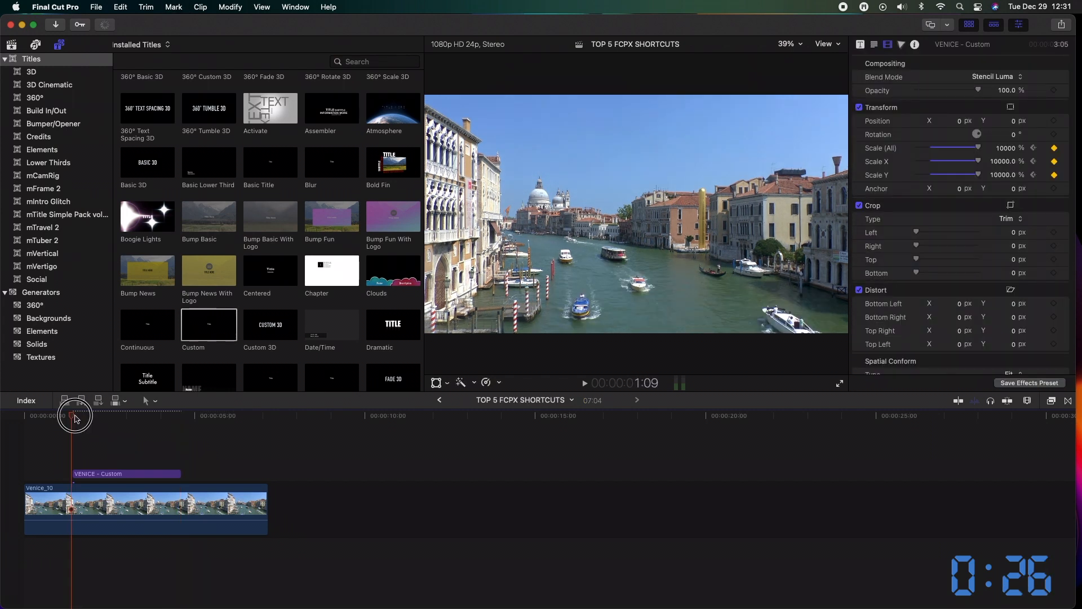
{"action": "key", "text": "Right"}
{"action": "key", "text": "Right"}
{"action": "key", "text": "Right"}
{"action": "key", "text": "Right"}
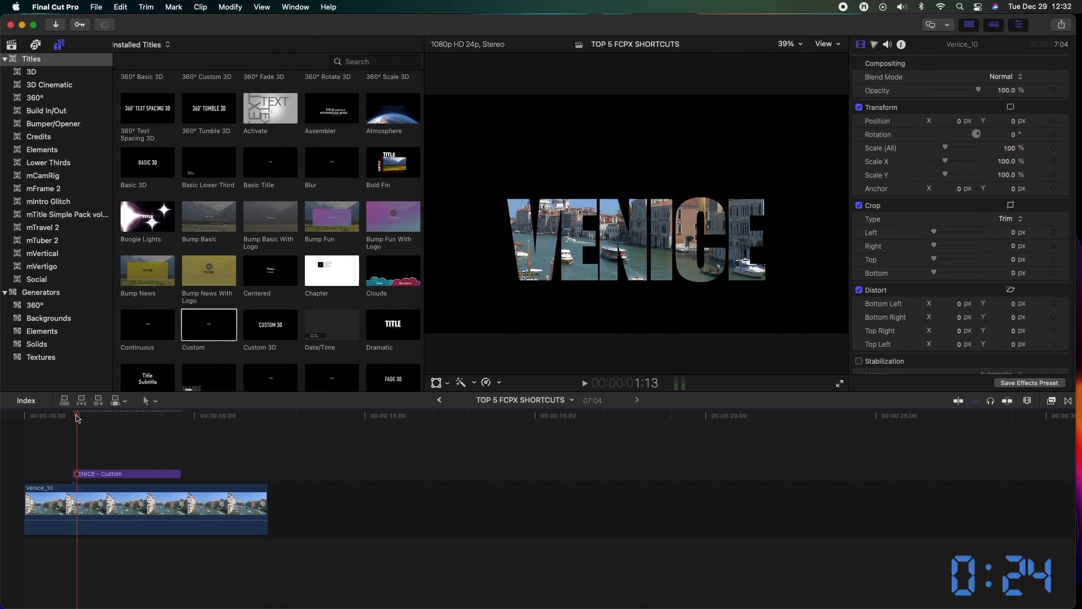
{"action": "key", "text": "space"}
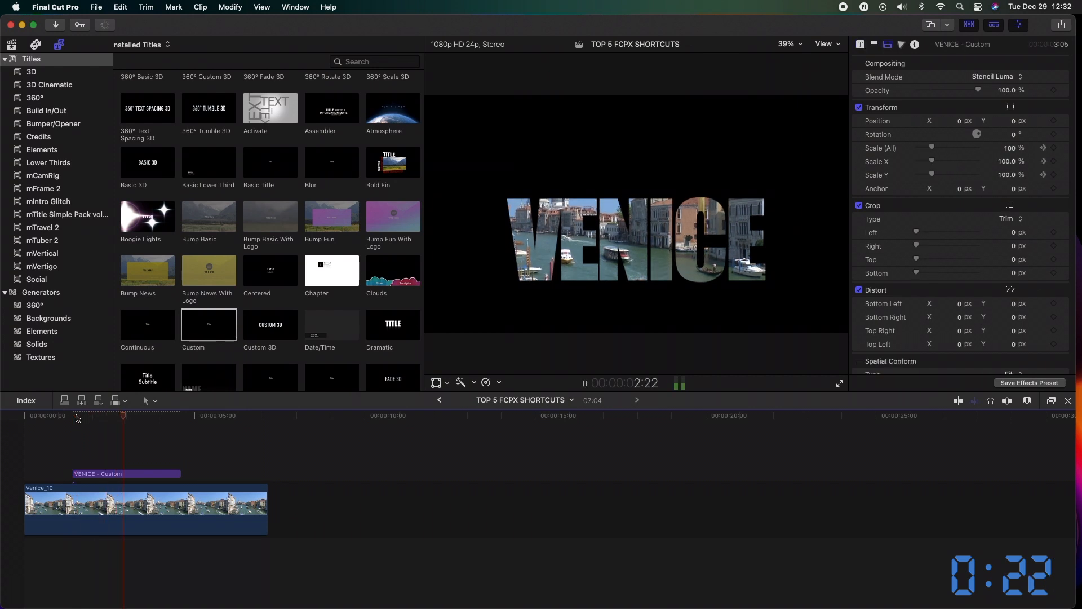